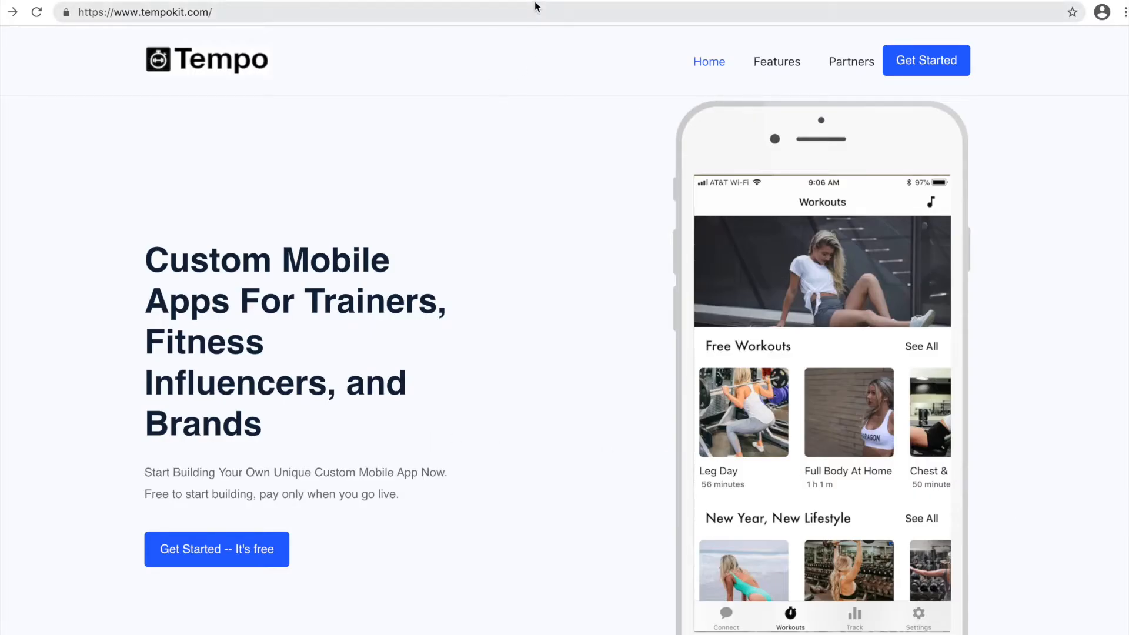
Load developer.apple.com in a new tab, go to Account and start creating an Apple ID.
key(ctrl+t)
text(deve)
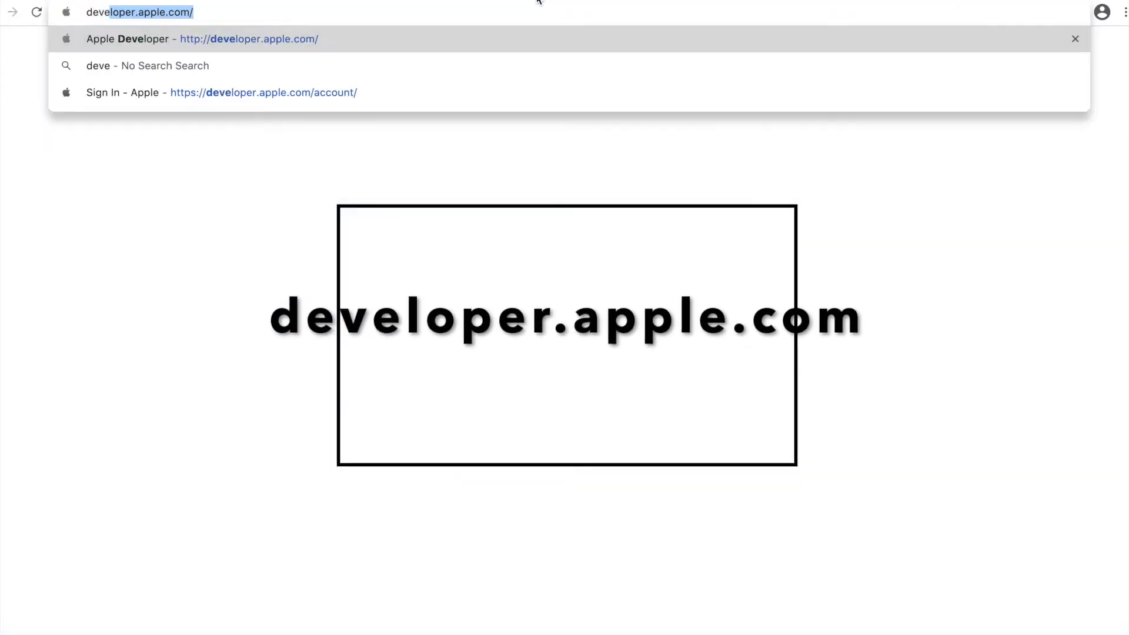
key(Return)
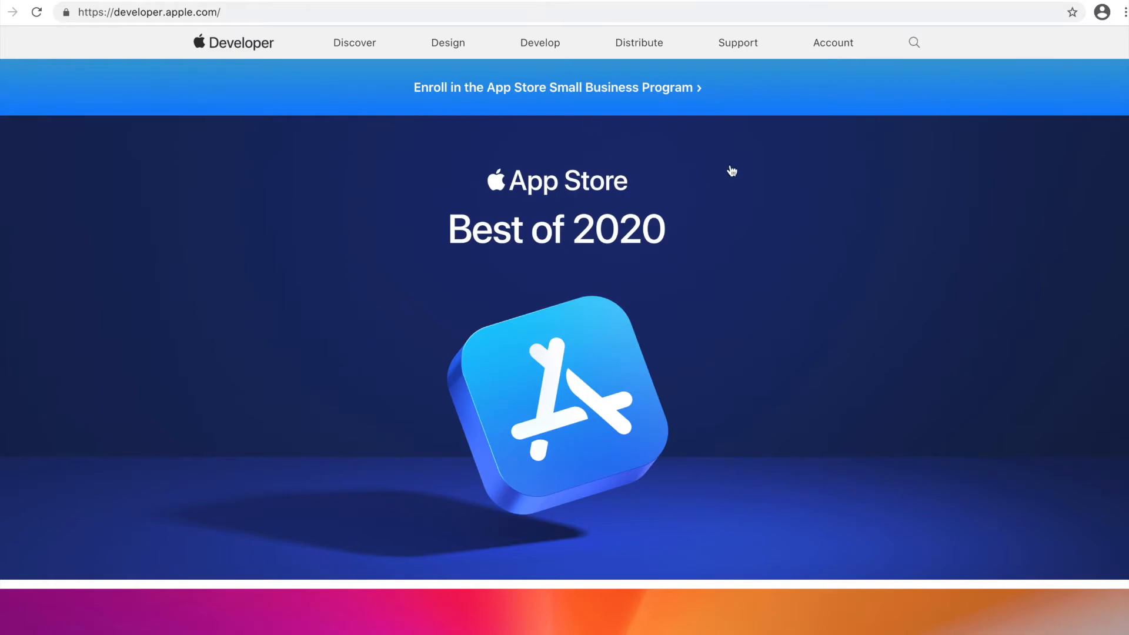
click(834, 44)
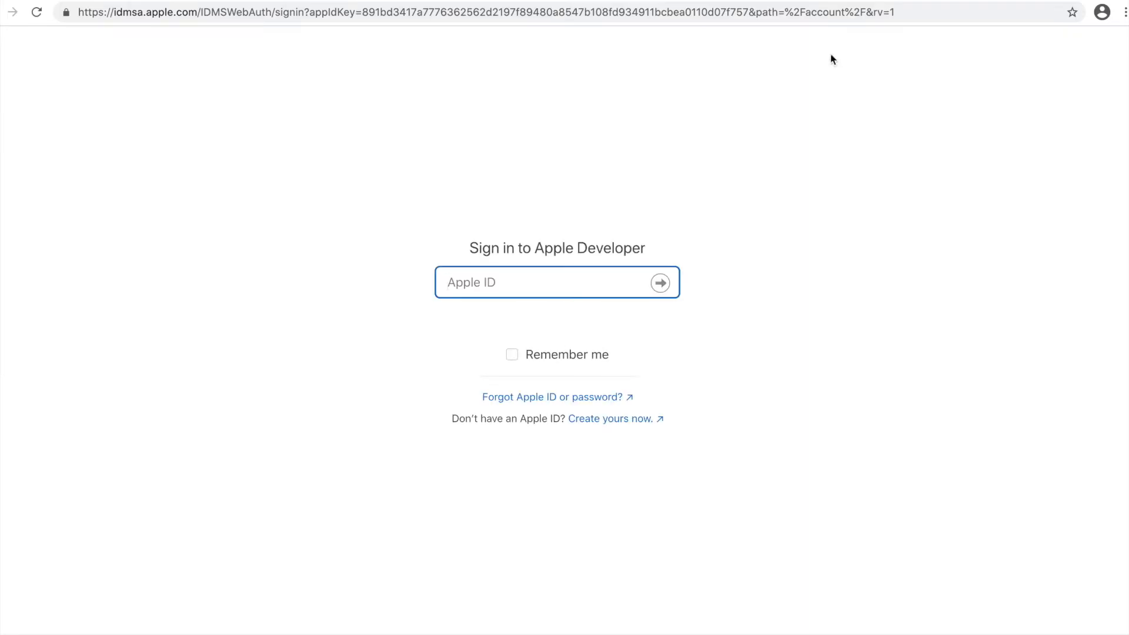
click(650, 420)
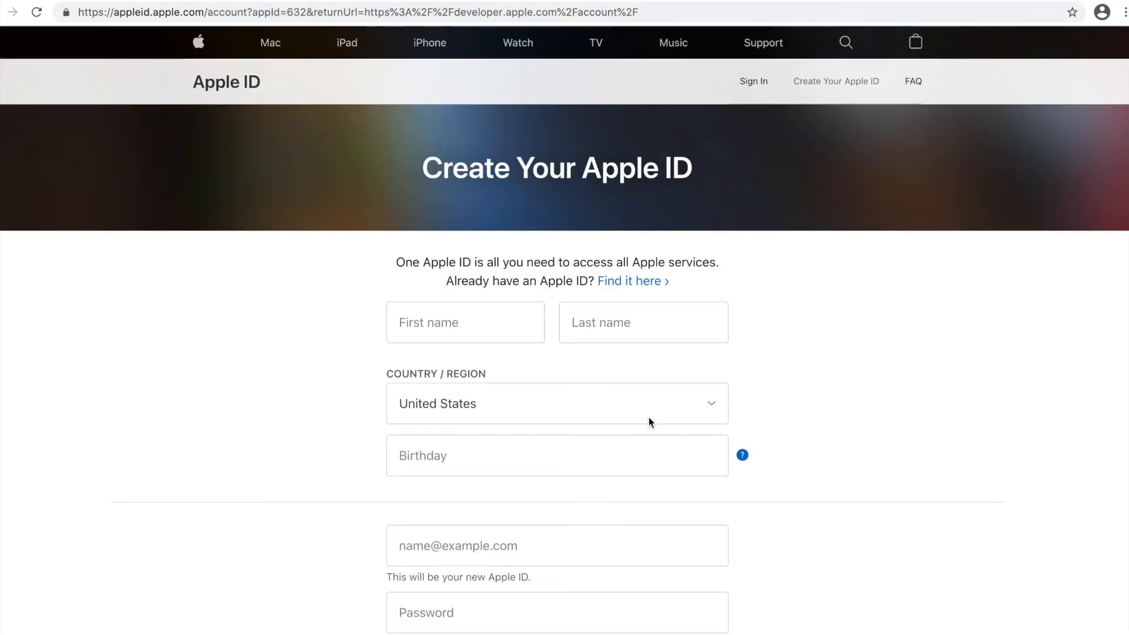
scroll(649, 419, down, 8)
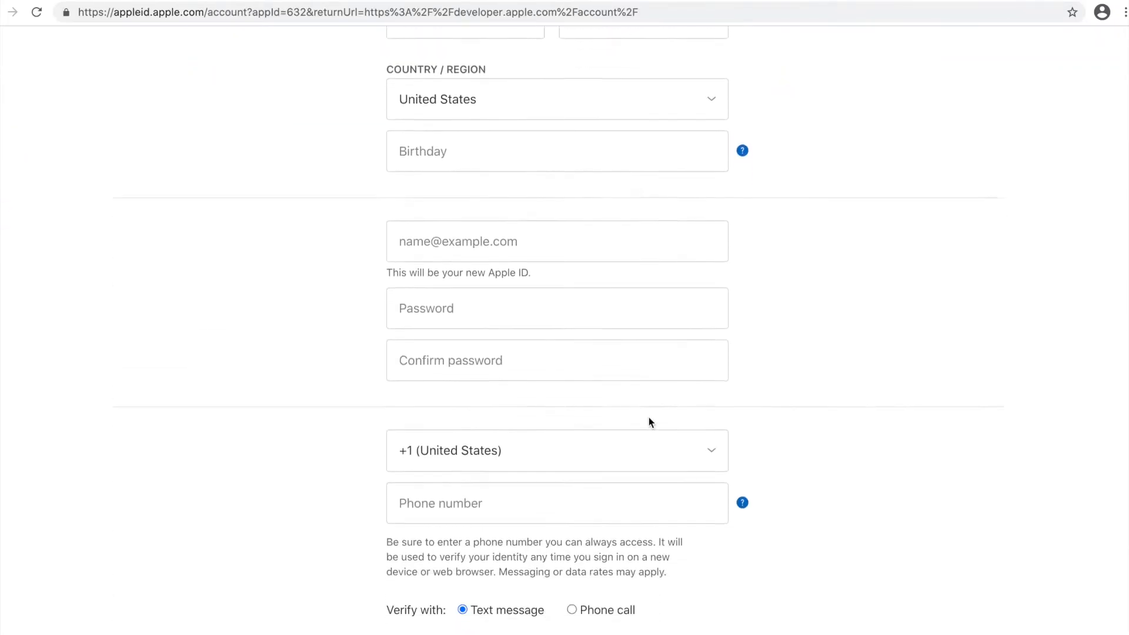
scroll(649, 421, down, 4)
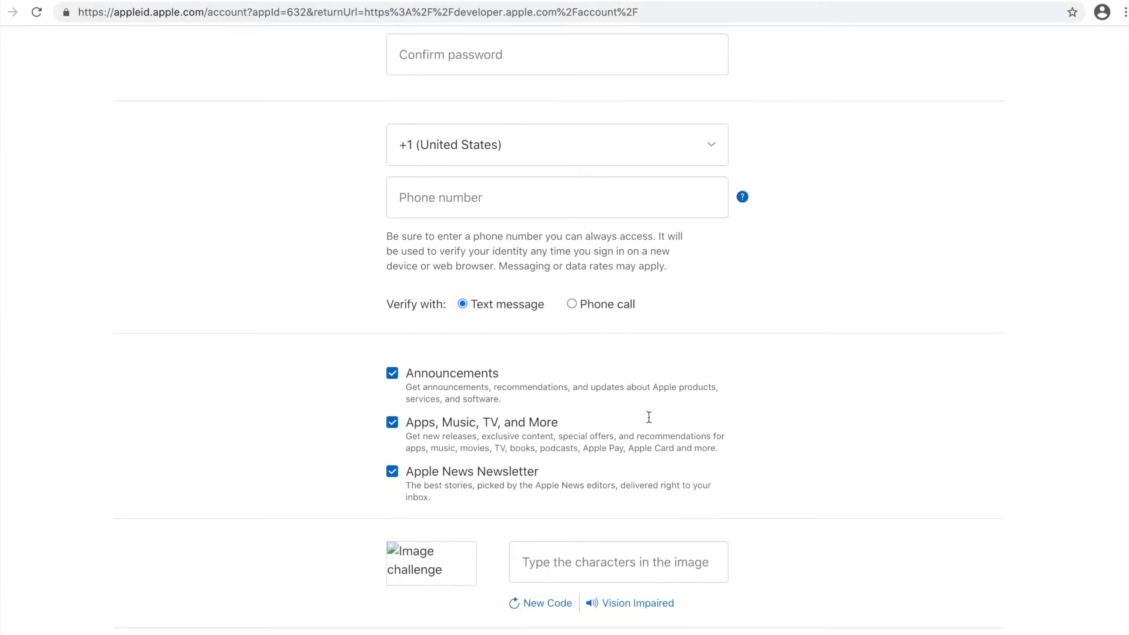
scroll(648, 417, down, 1)
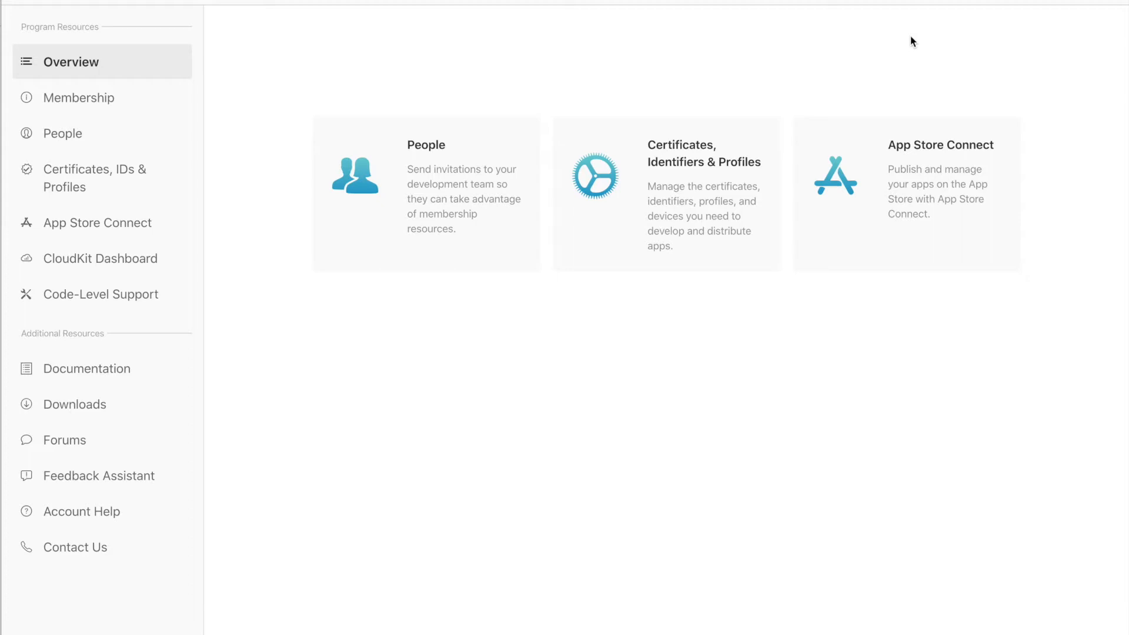
Start registering a new identifier of kind App IDs with type App under Identifiers.
click(95, 185)
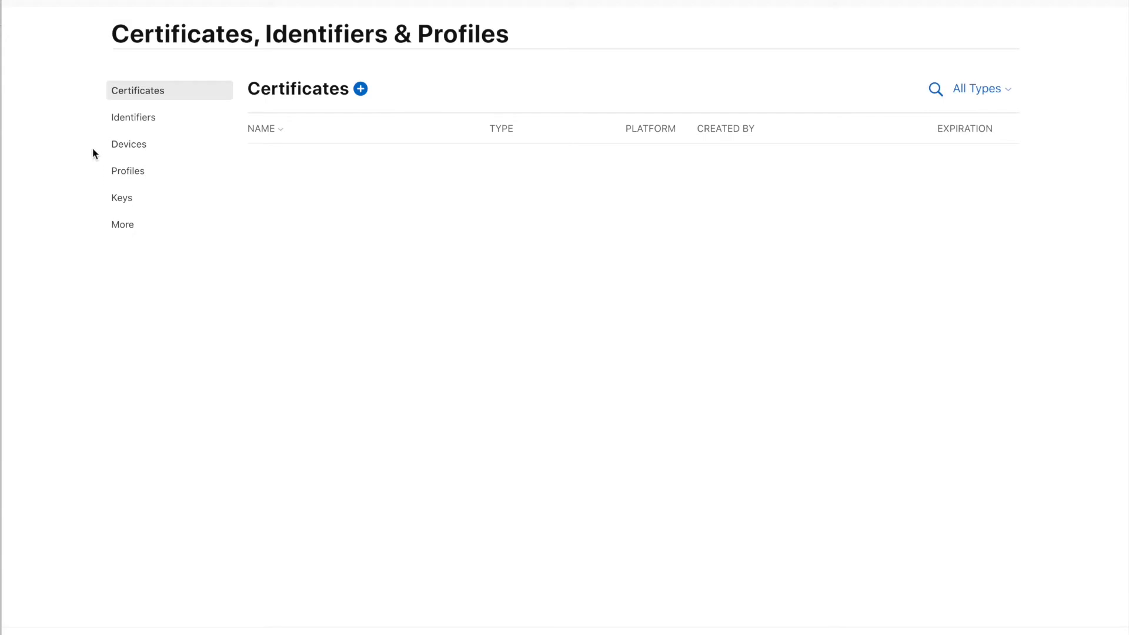
click(139, 119)
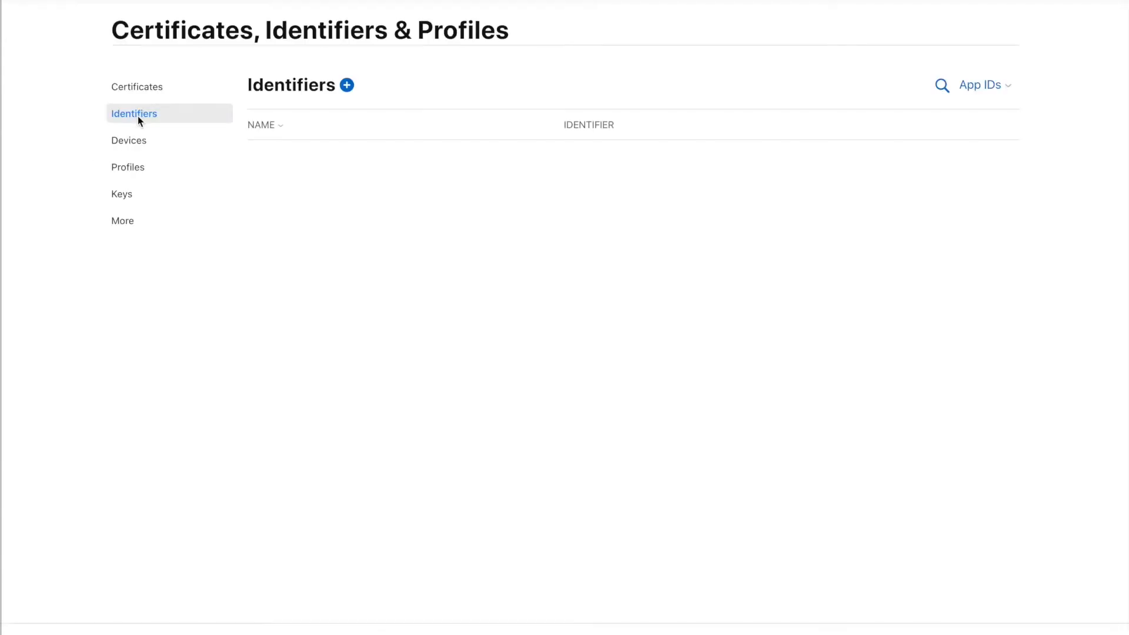
click(347, 85)
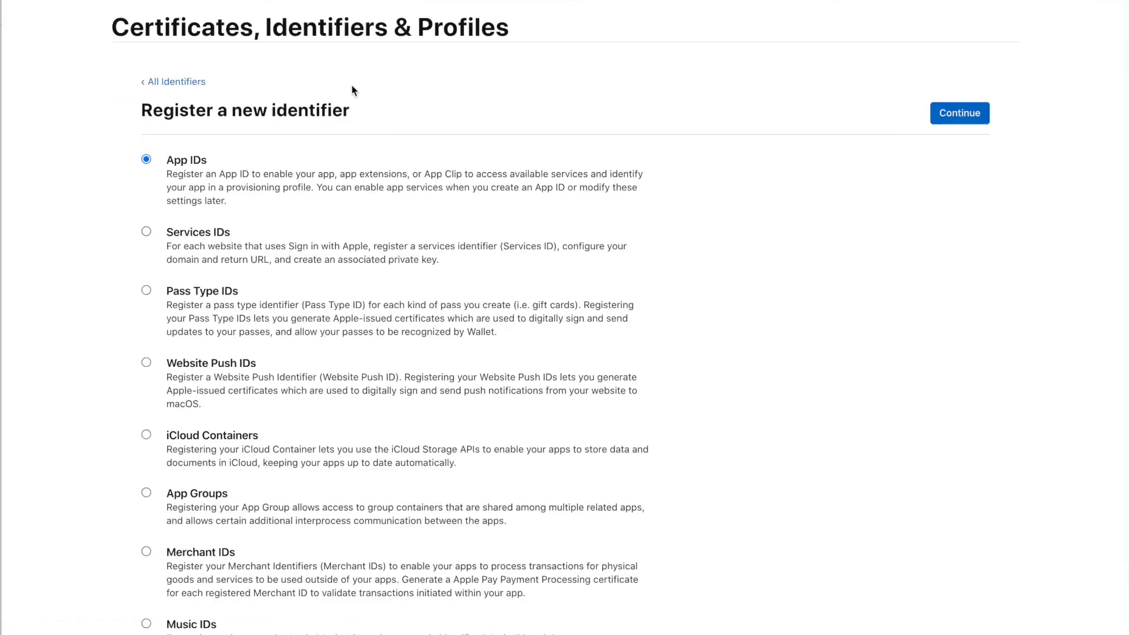
scroll(348, 86, down, 1)
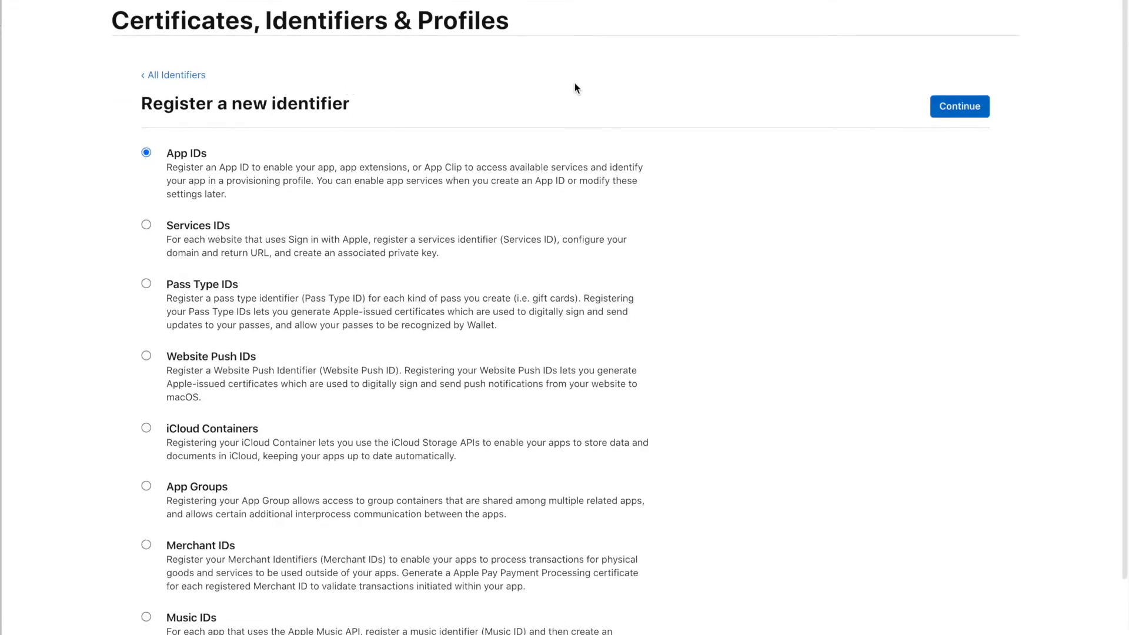
click(940, 104)
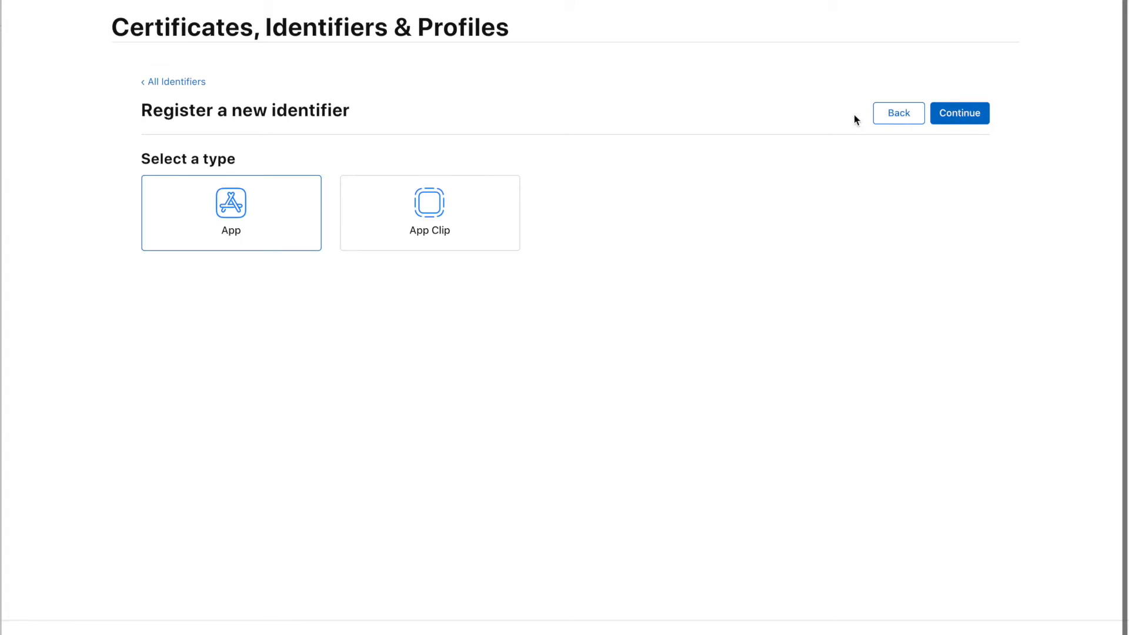
scroll(257, 180, up, 1)
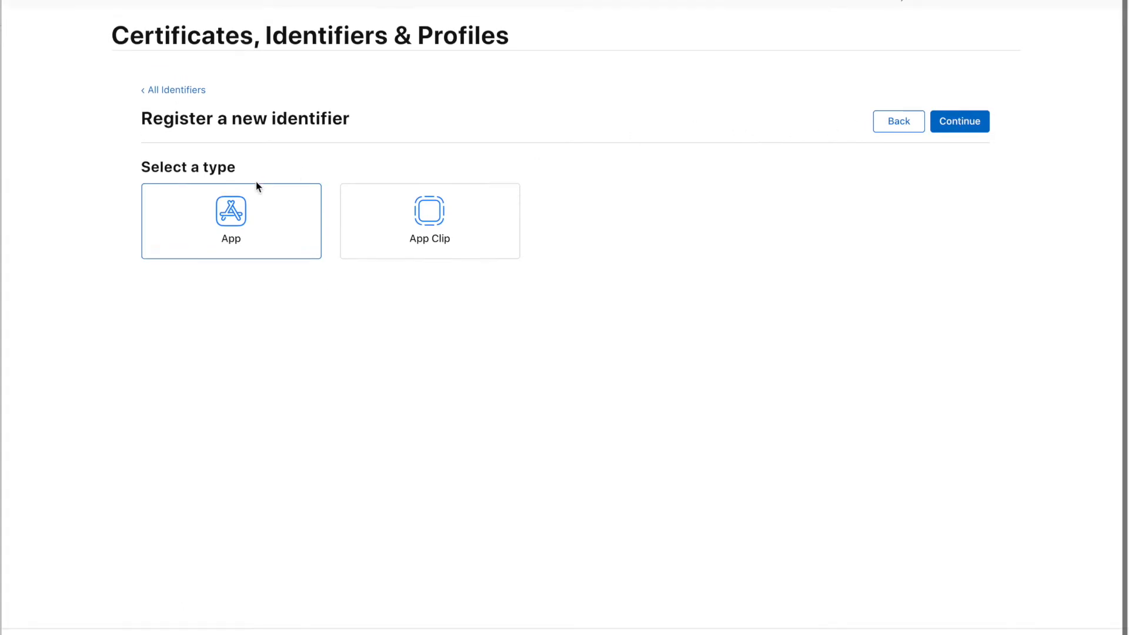
click(965, 120)
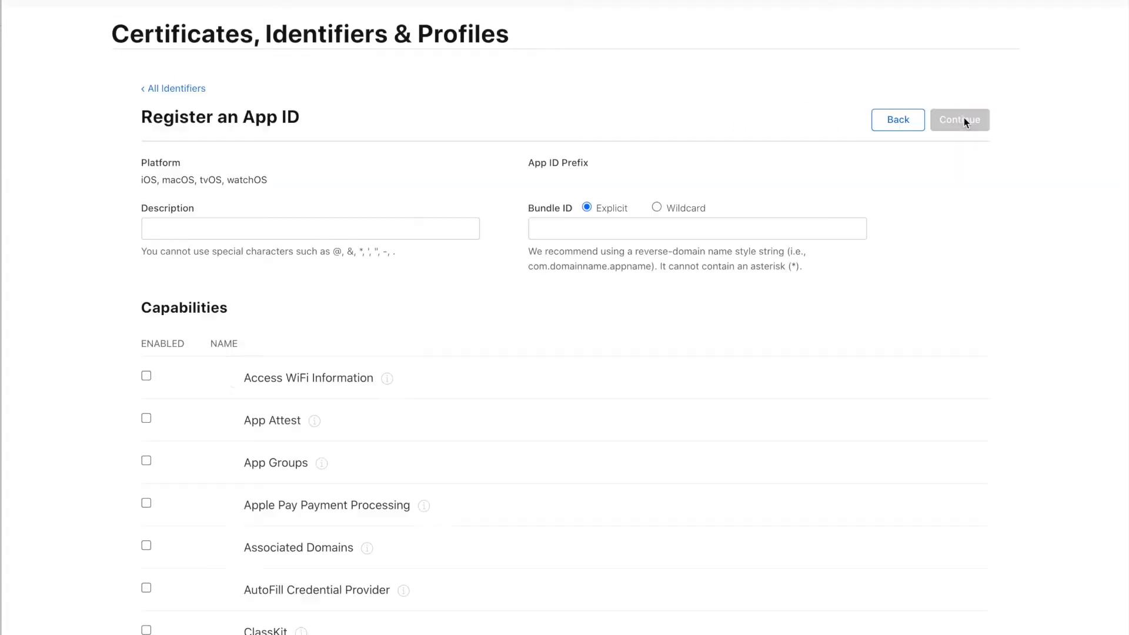
Enter description 'my tempo app identifier' and bundle ID com.tempokit.demonstrationapp, then continue.
text(my tempo app)
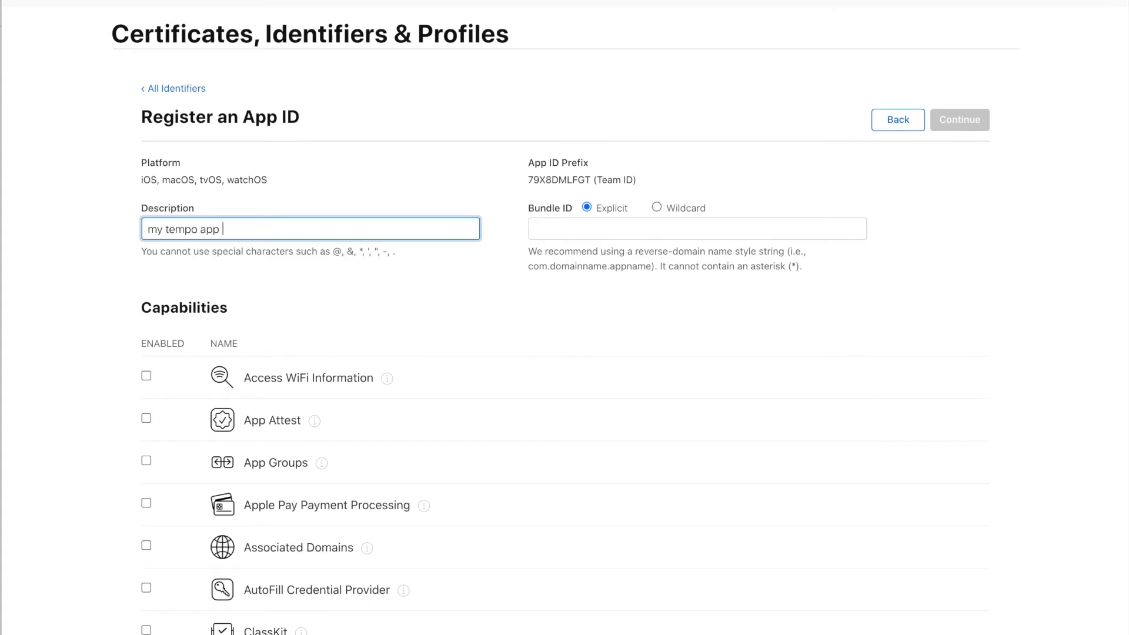
text( identifier)
click(582, 229)
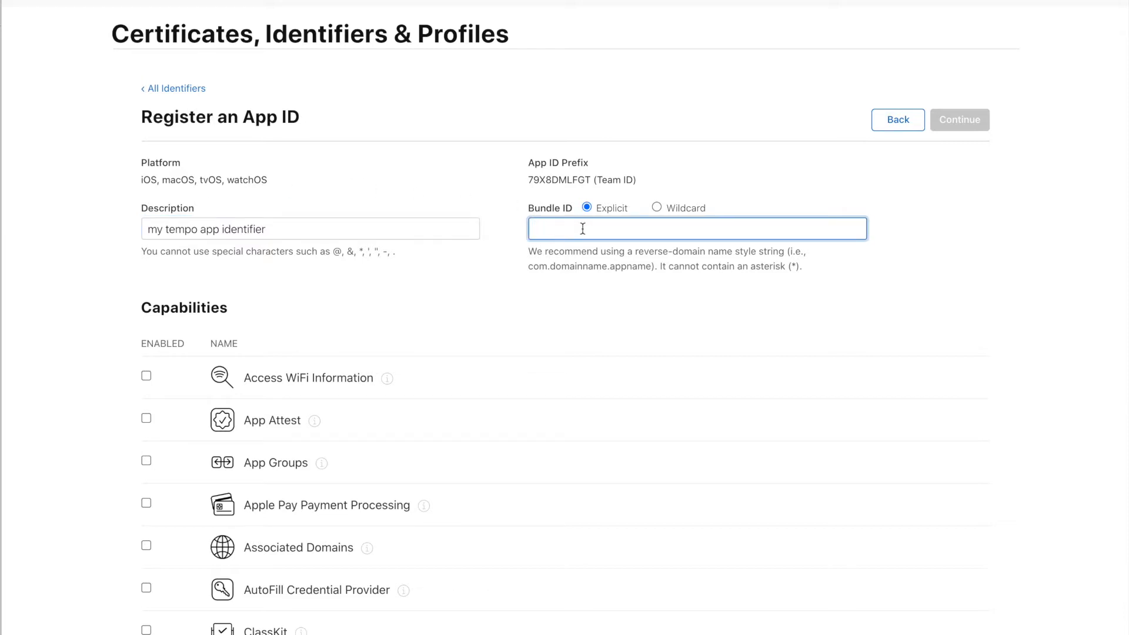
text(com.t)
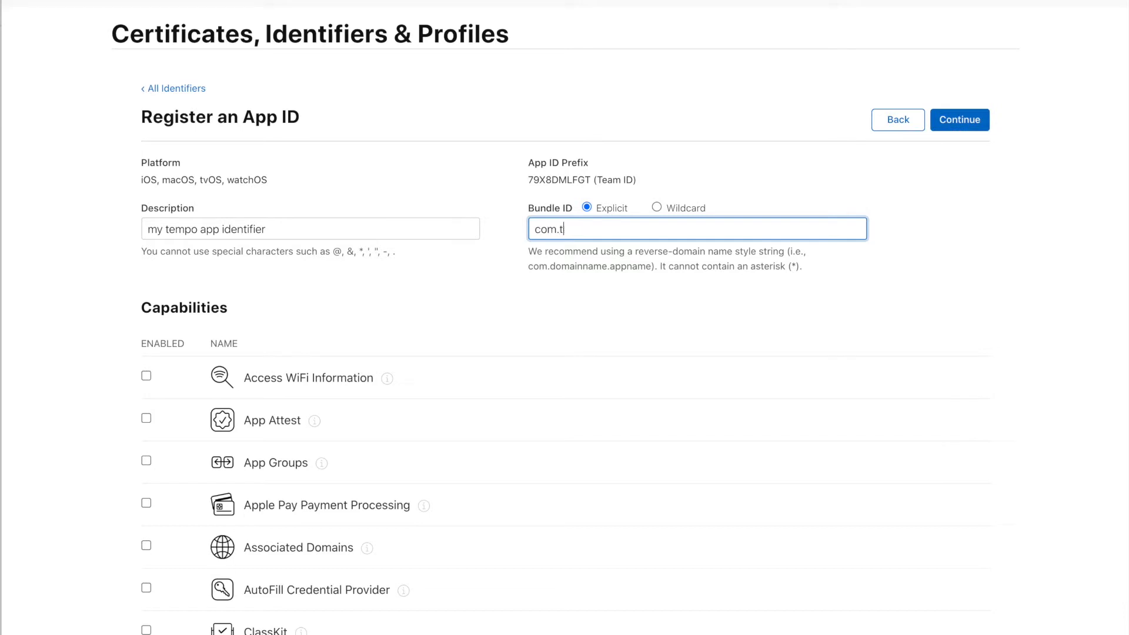
text(empokit.demonstrationapp)
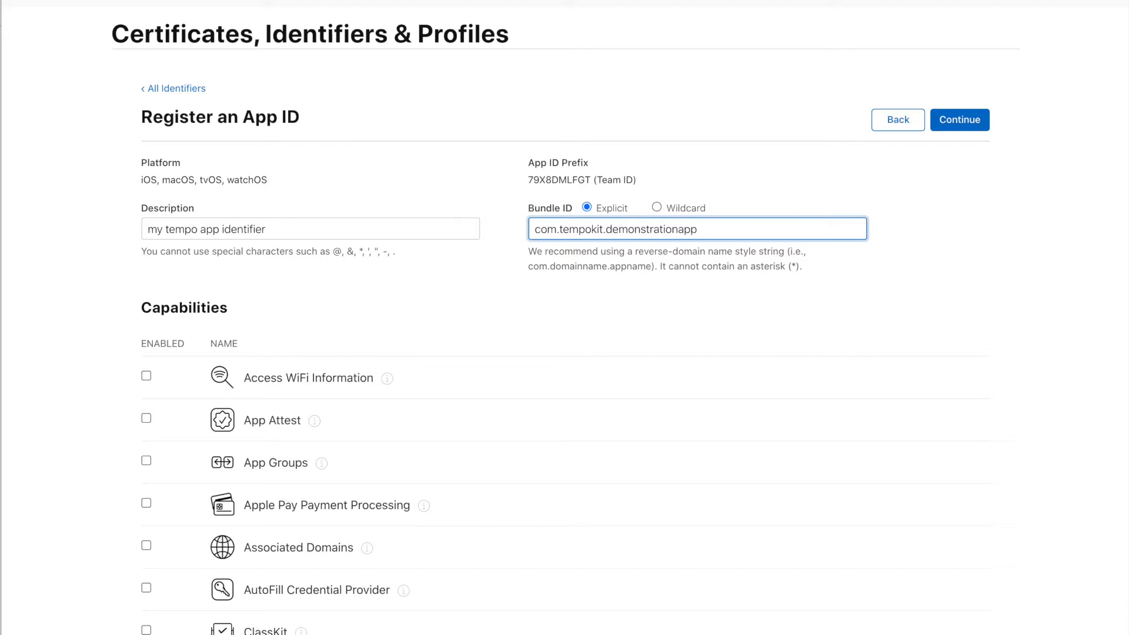
click(955, 122)
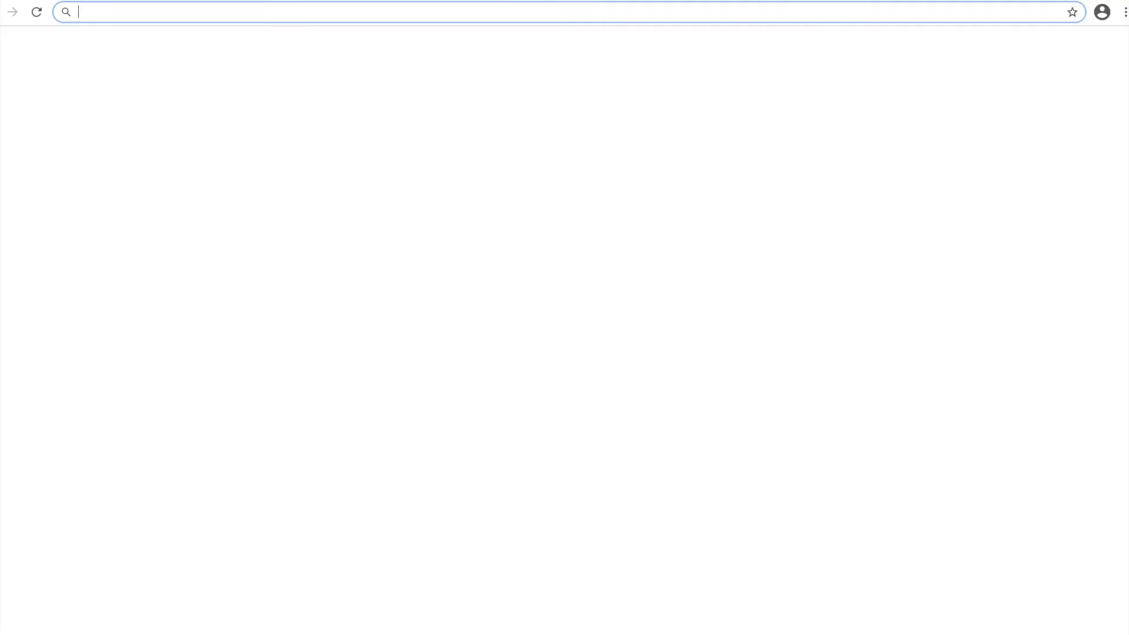
Load appstoreconnect.apple.com from the address bar, correcting the mistyped address.
text(appstoreconn)
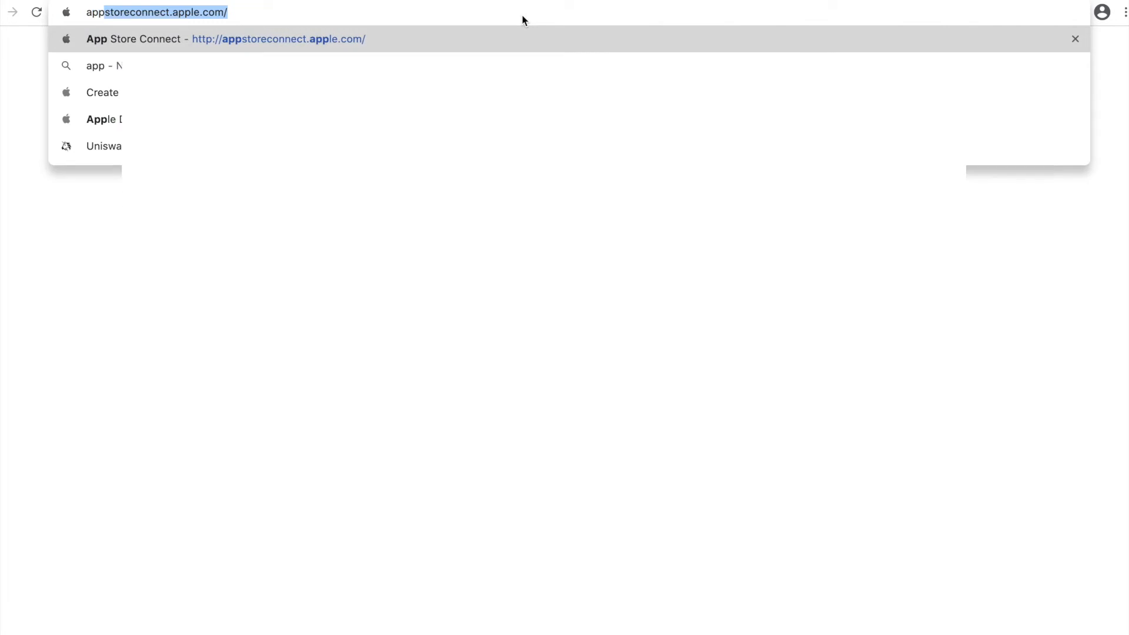
text(ect.apple)
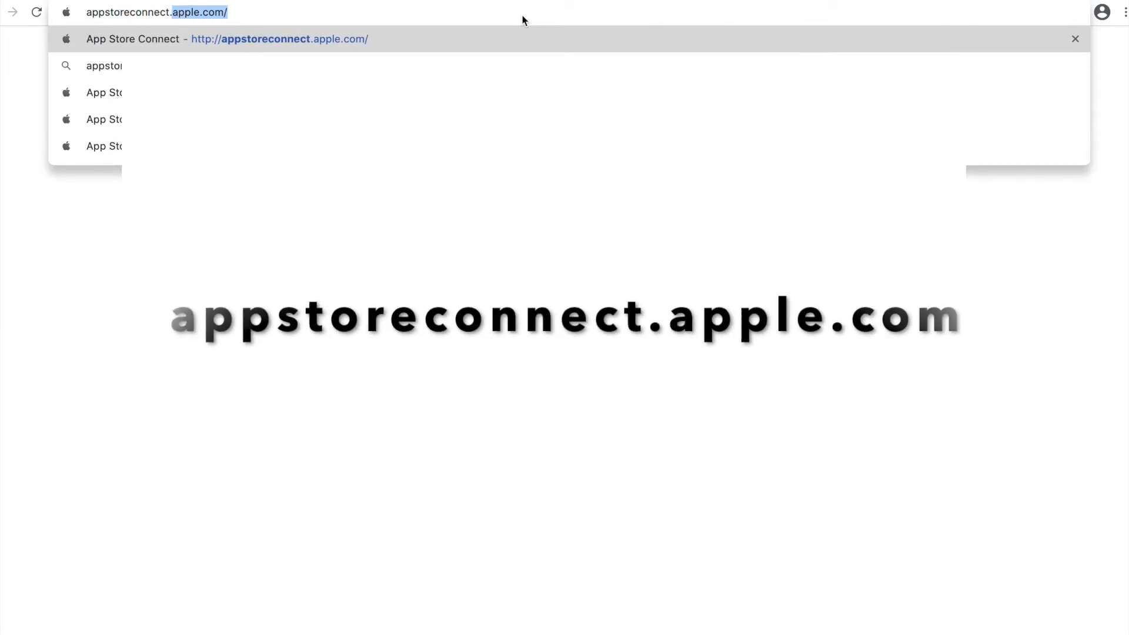
key(BackSpace)
key(BackSpace)
key(BackSpace)
text(le.c)
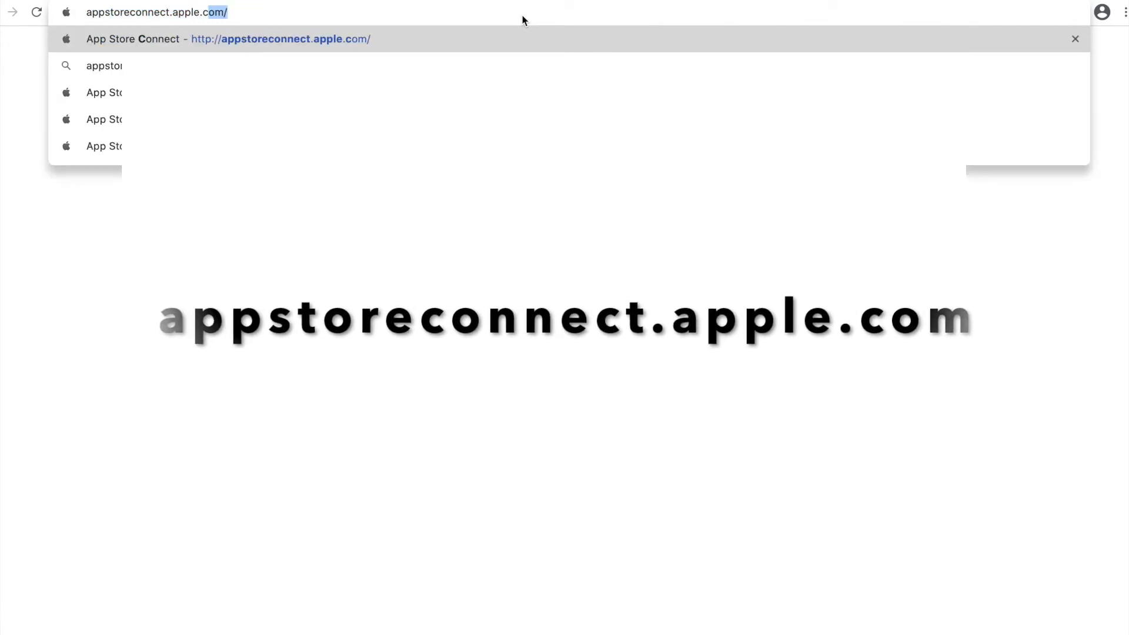
key(super+a)
text(appstore)
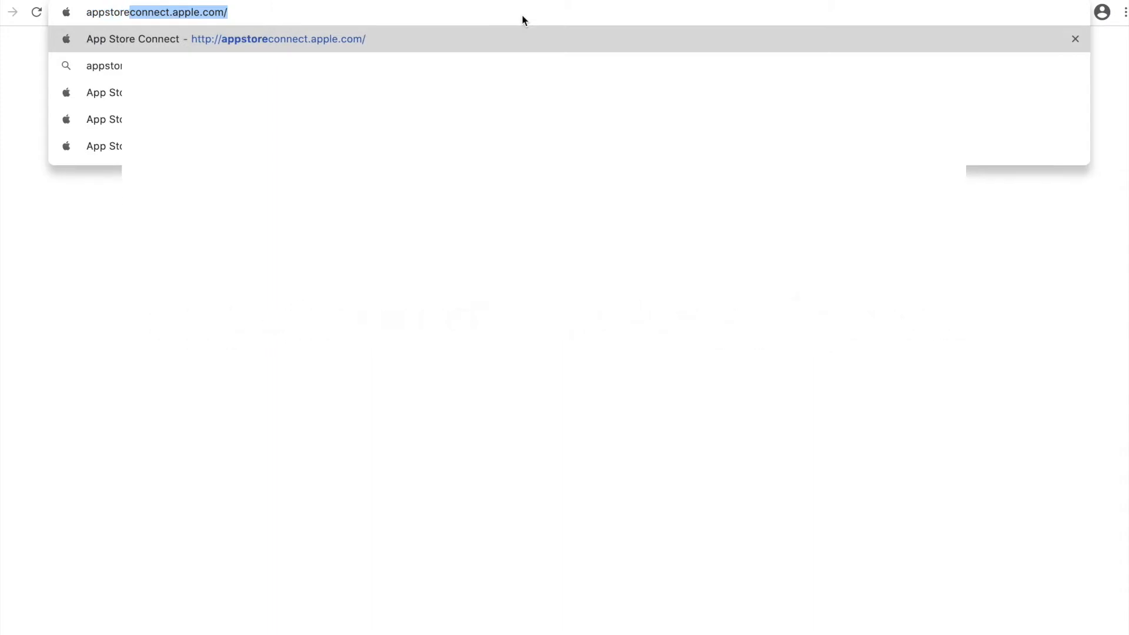
key(Return)
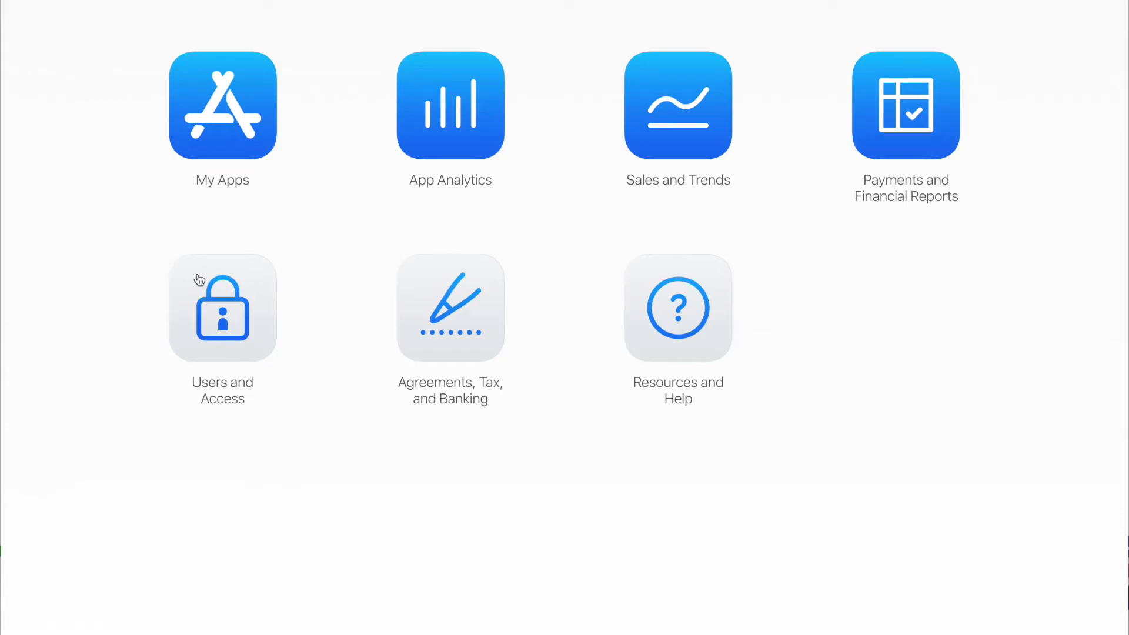
click(417, 308)
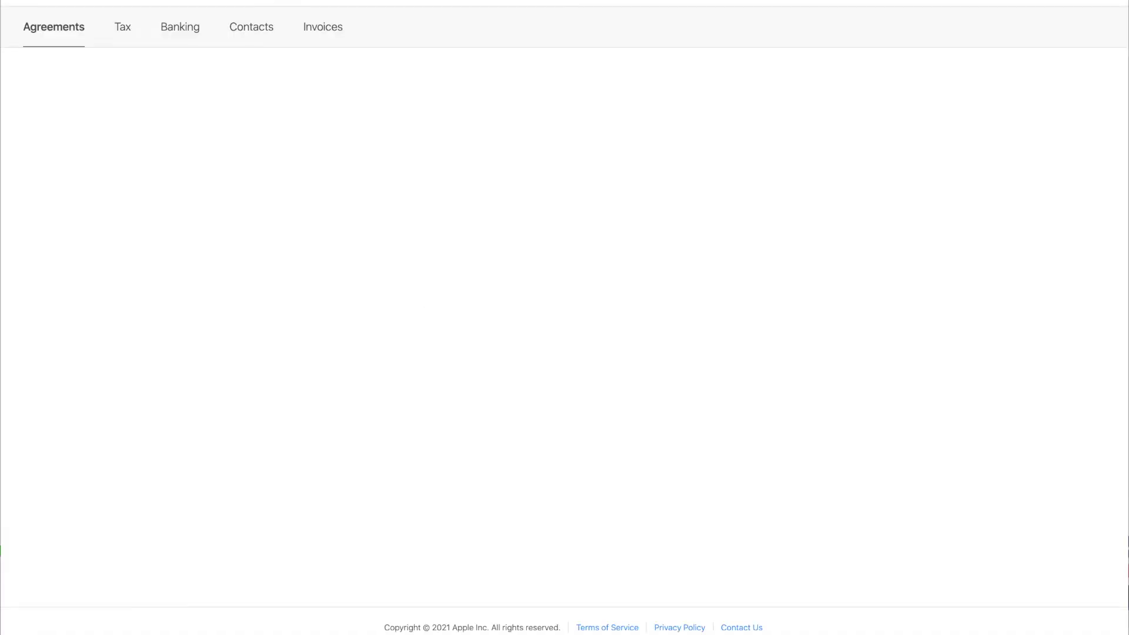
click(126, 30)
click(170, 36)
click(255, 33)
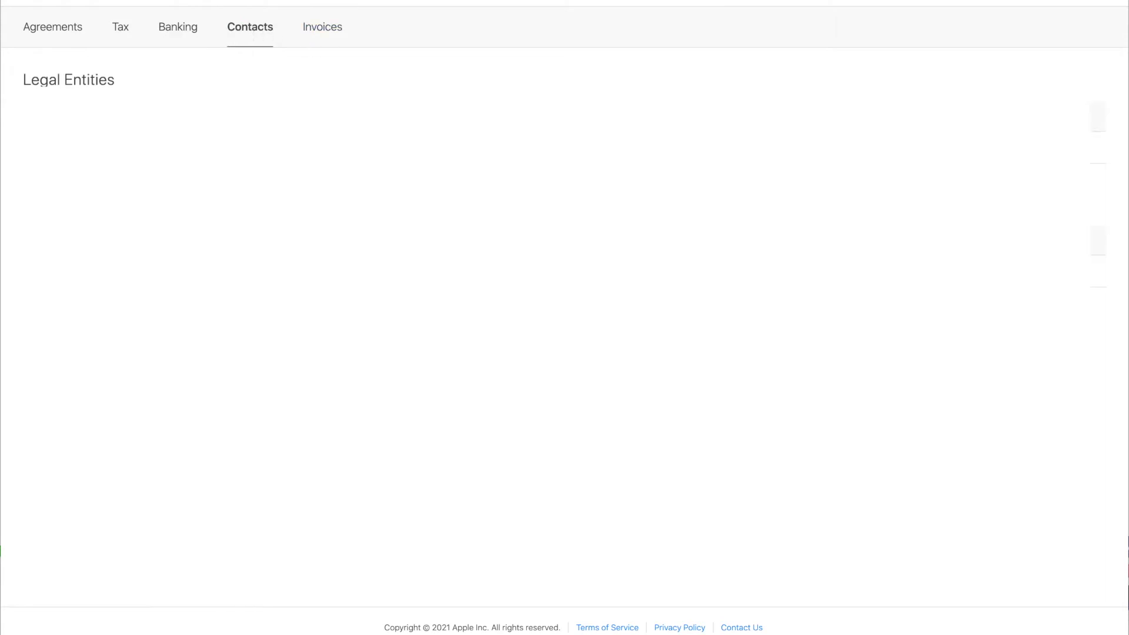
click(320, 33)
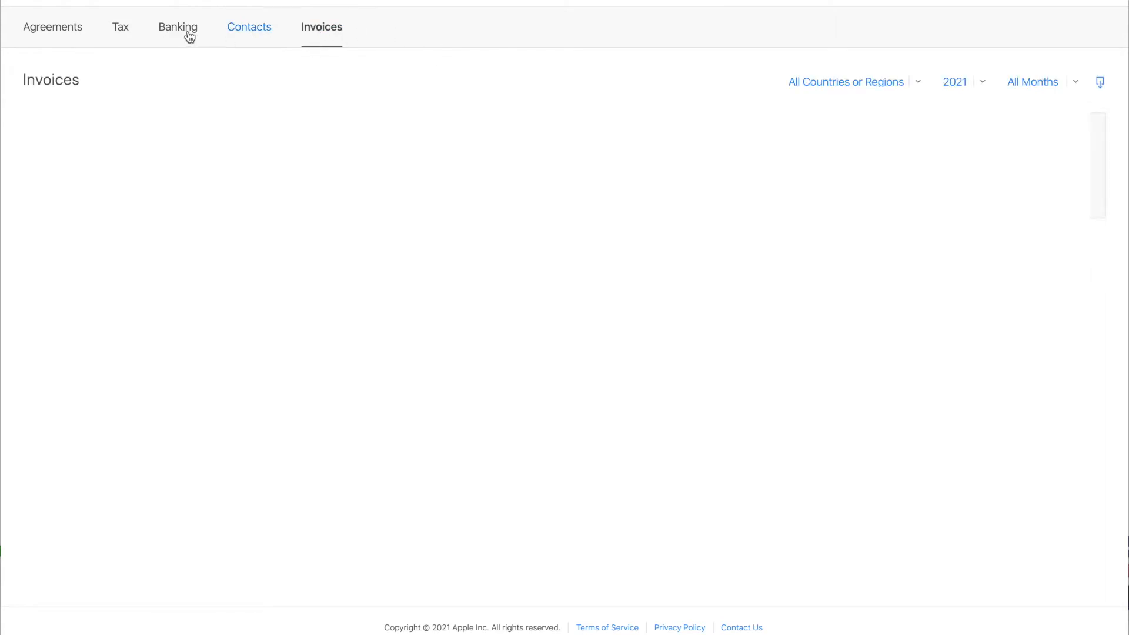
click(51, 30)
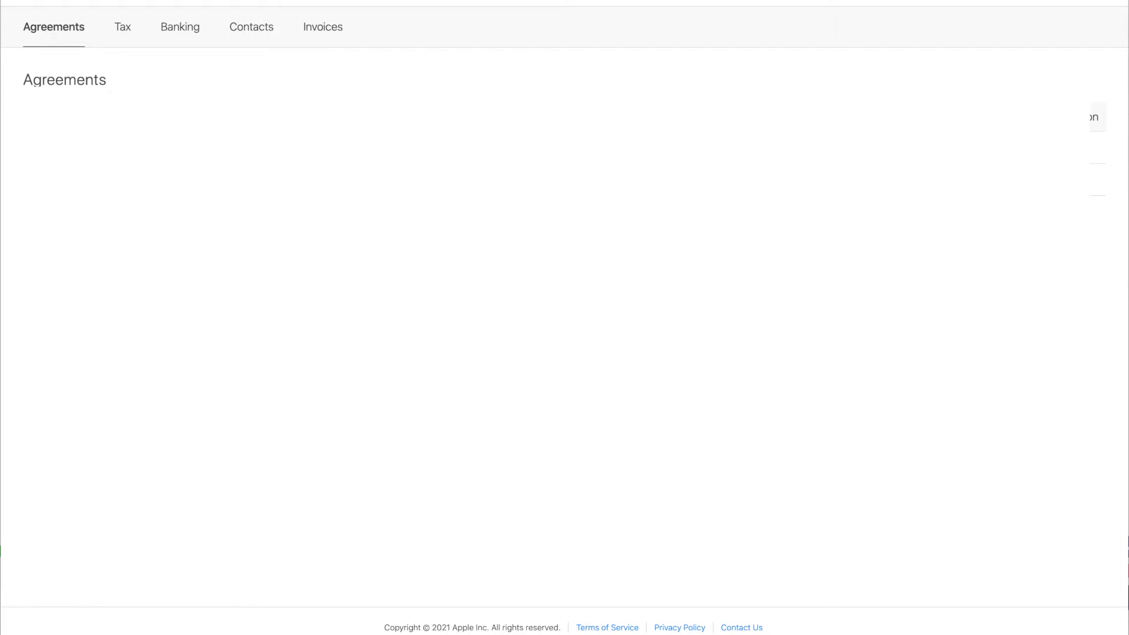
click(260, 41)
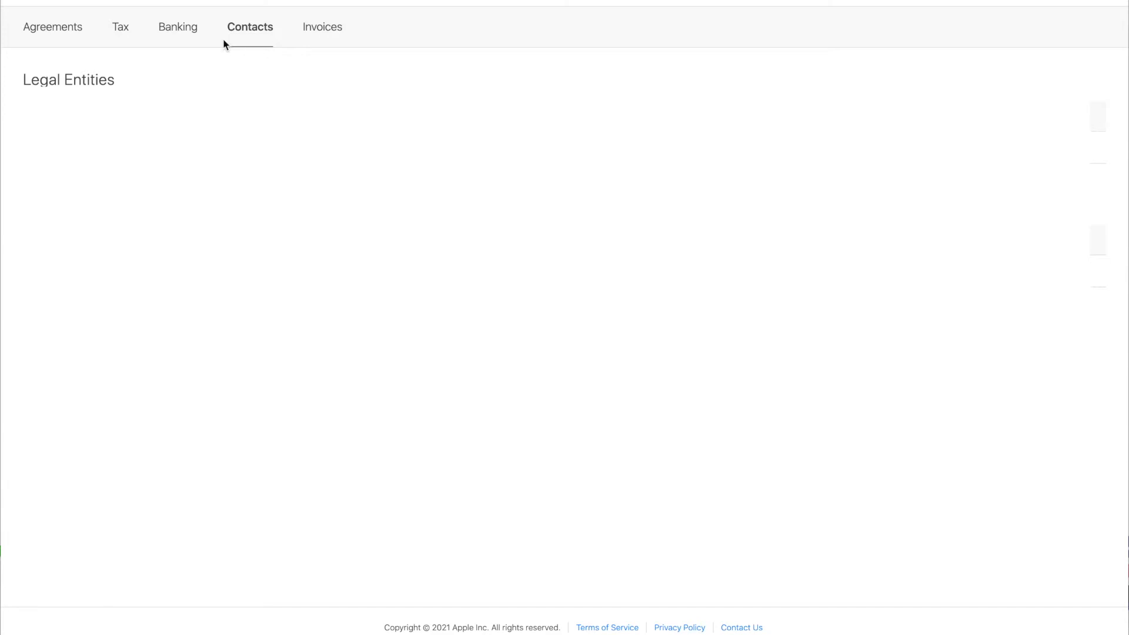
click(46, 31)
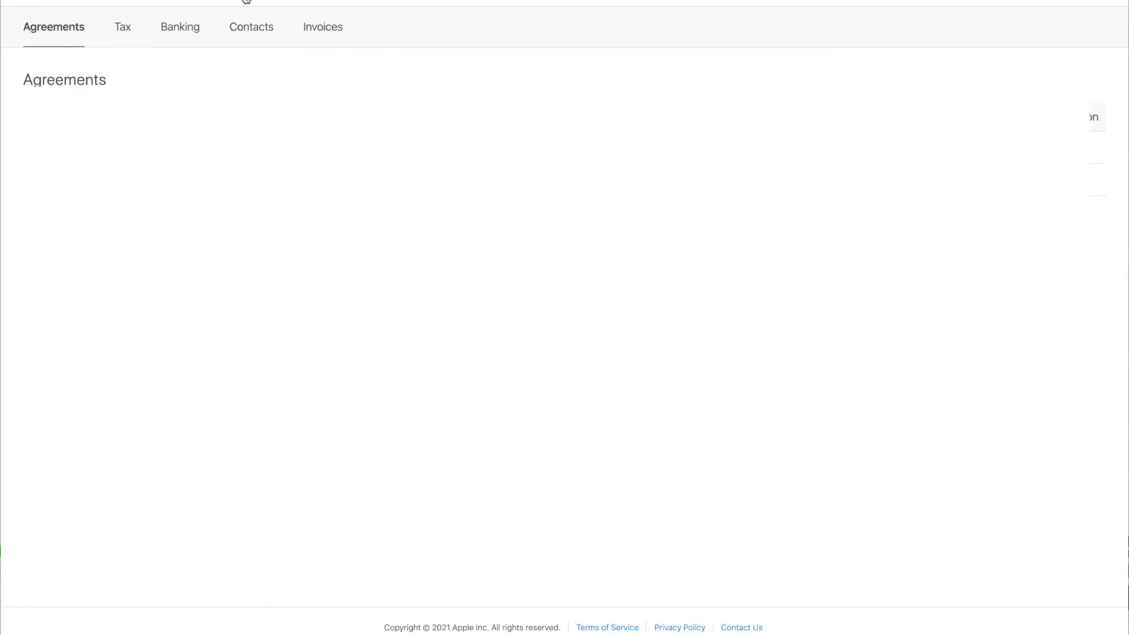
click(246, 1)
click(428, 145)
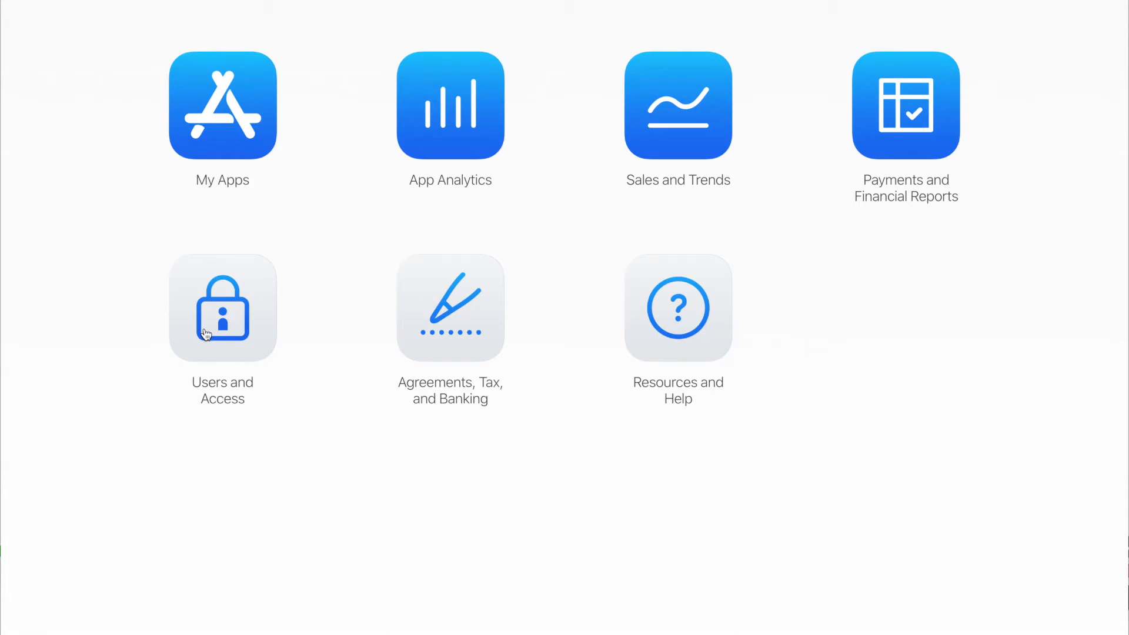
Fill a New User form with the engineering account's name and e-mail and Admin role, then cancel it.
click(206, 334)
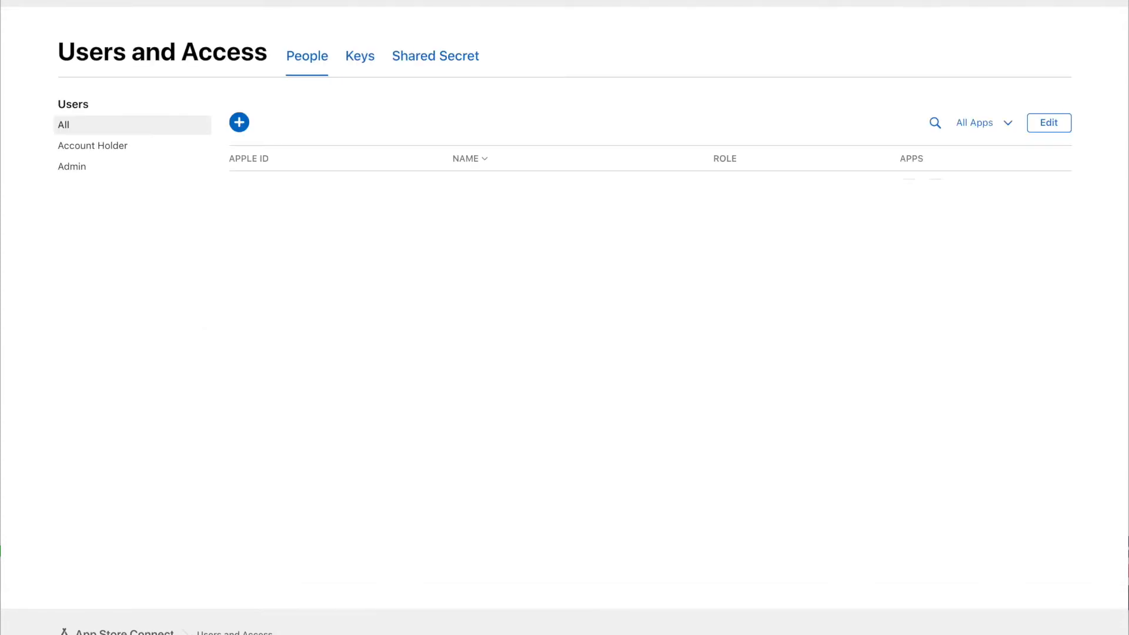
click(241, 124)
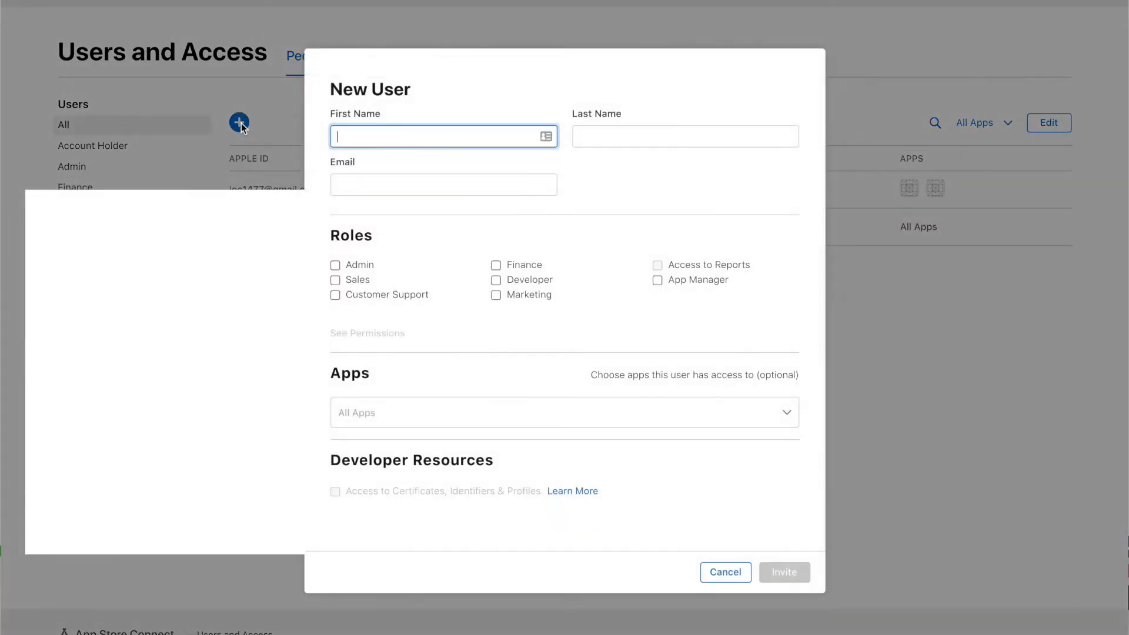
text(Engineering)
key(Tab)
text(Tempo)
key(Tab)
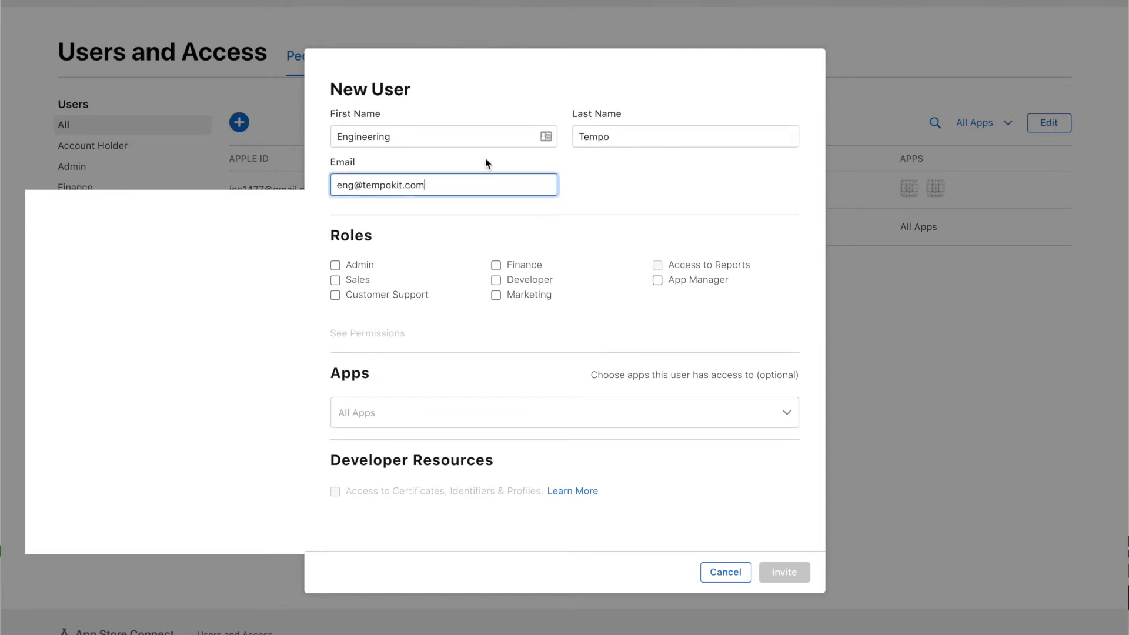
click(354, 264)
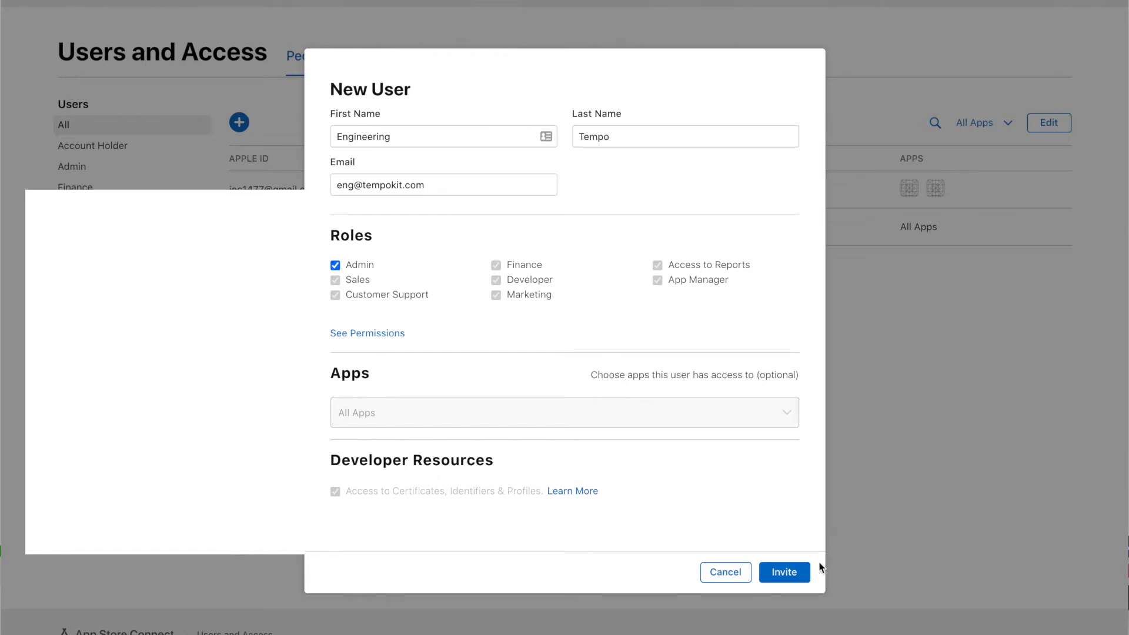
click(745, 576)
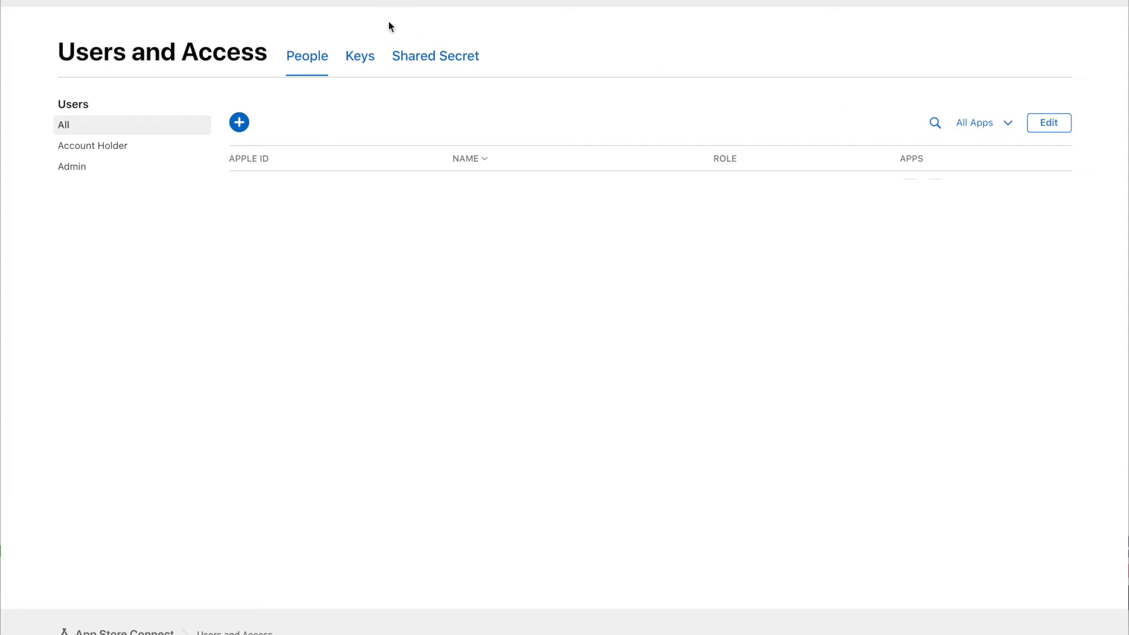
Generate an API key named tempoapikey with Admin access on the Keys tab.
click(357, 61)
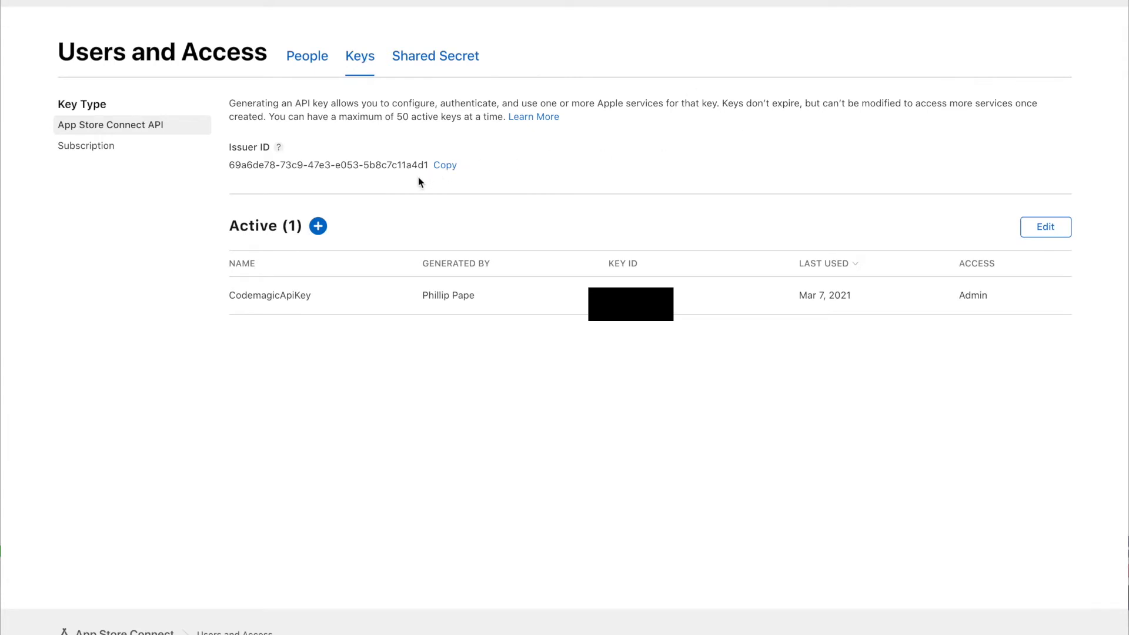
click(318, 227)
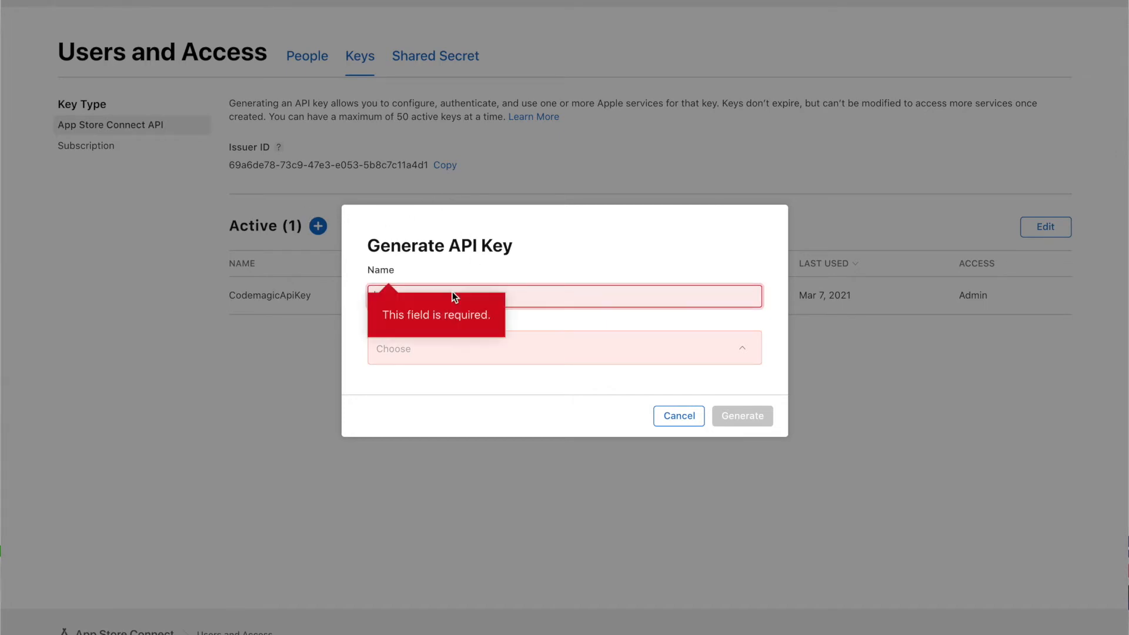
click(534, 298)
text(tempoapikey)
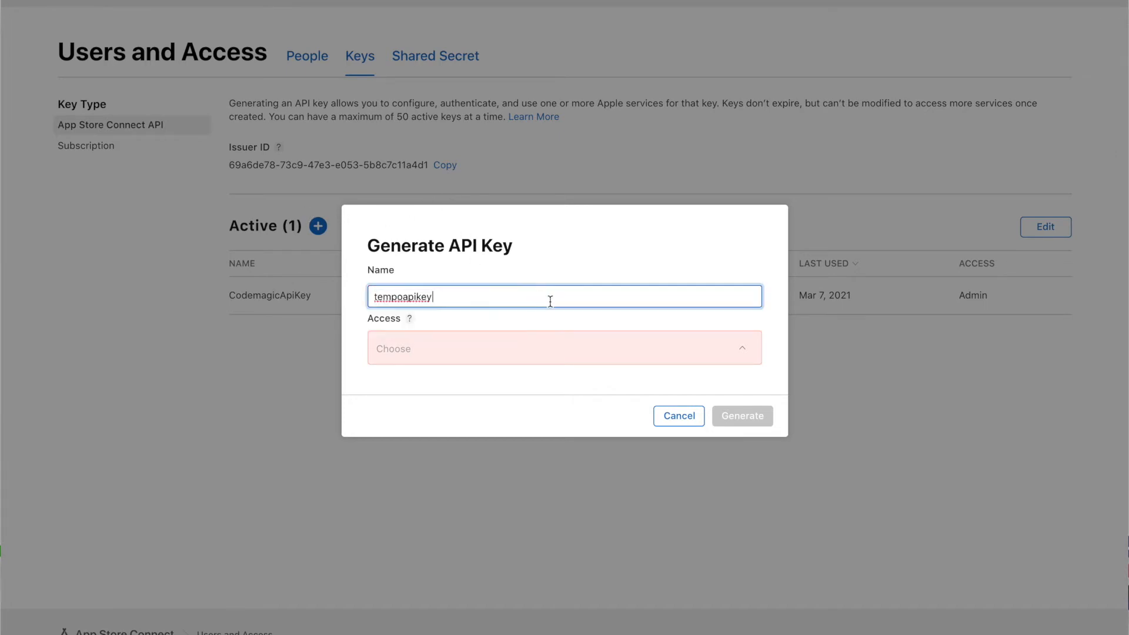
click(493, 341)
click(397, 382)
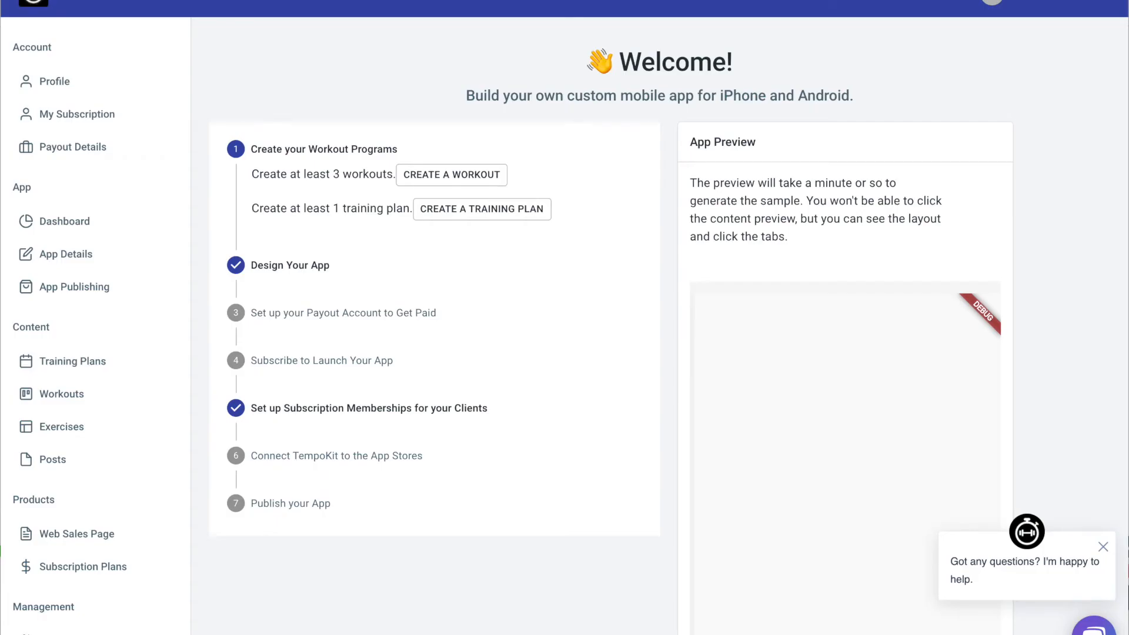
click(69, 292)
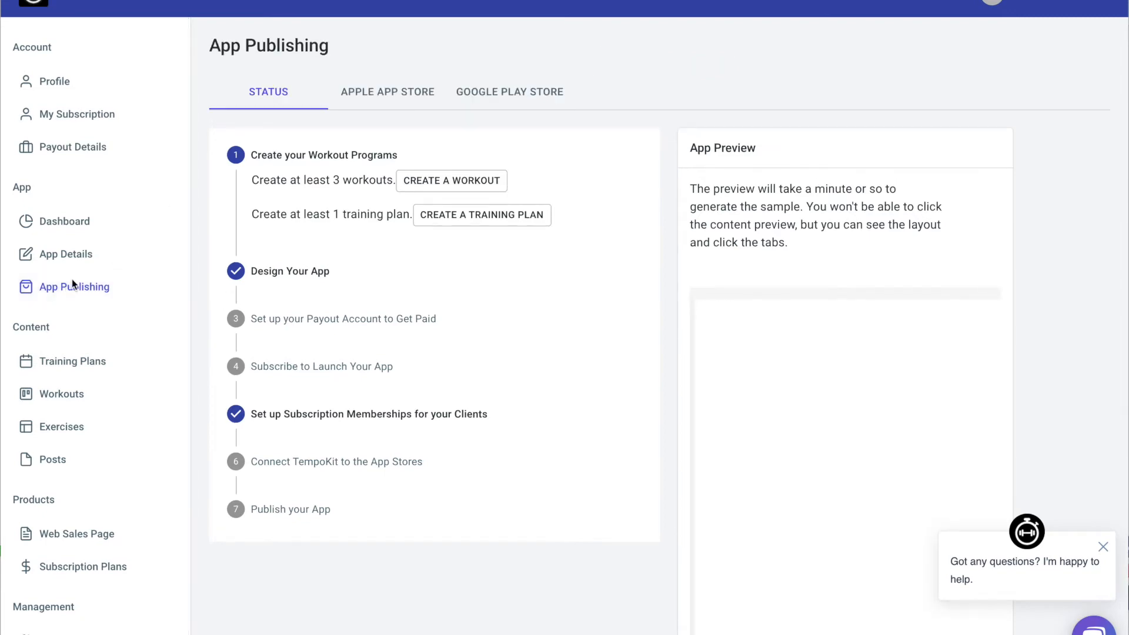
Fill TempoKit's Apple App Store form with the copied Key ID and Issuer ID, then choose the private key file.
click(388, 94)
scroll(596, 206, down, 6)
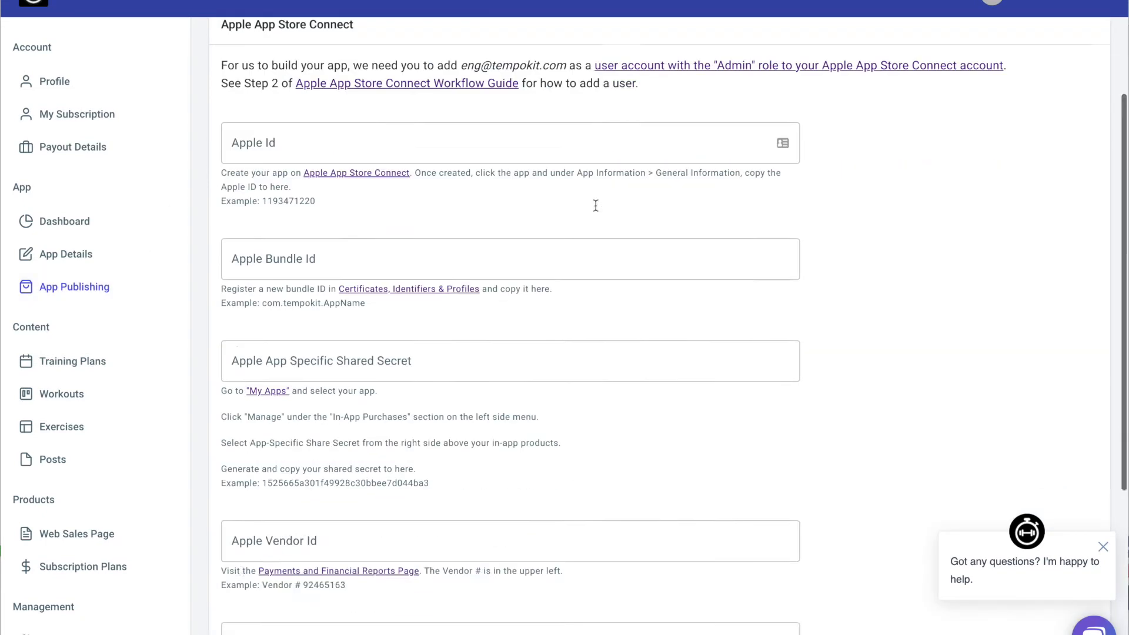
scroll(595, 204, down, 1)
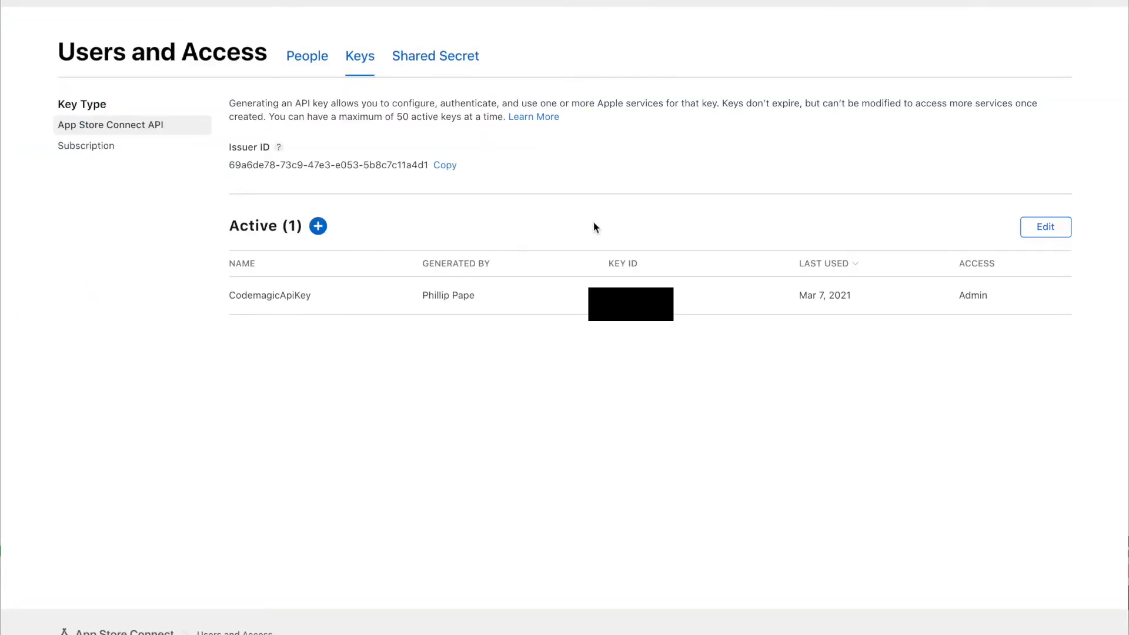
mouse_move(705, 300)
click(705, 300)
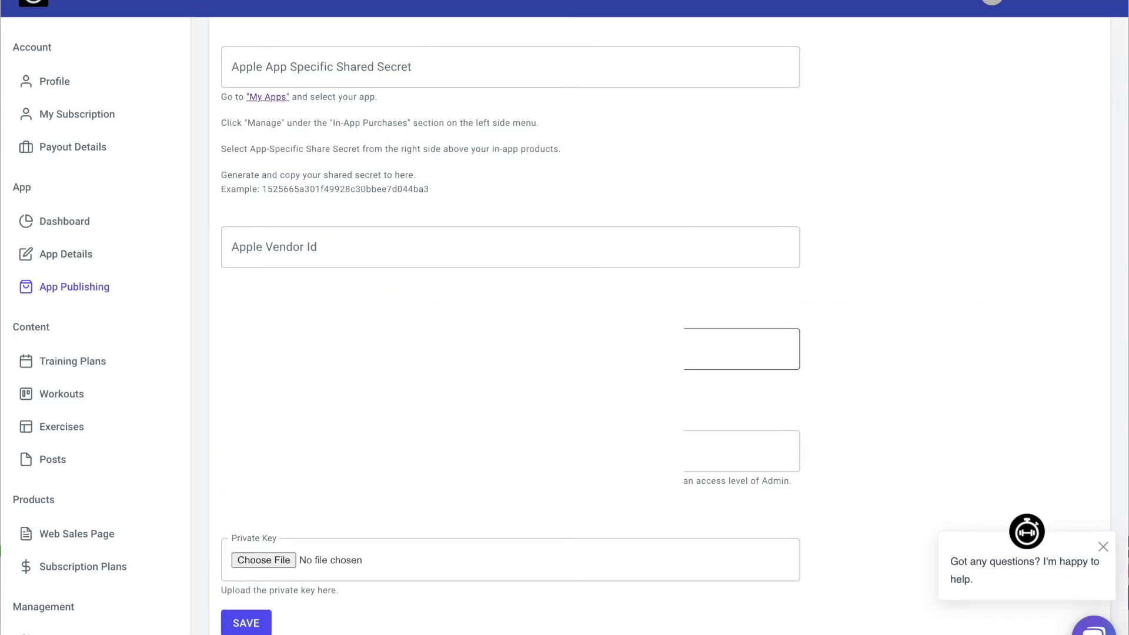
click(510, 451)
key(super+v)
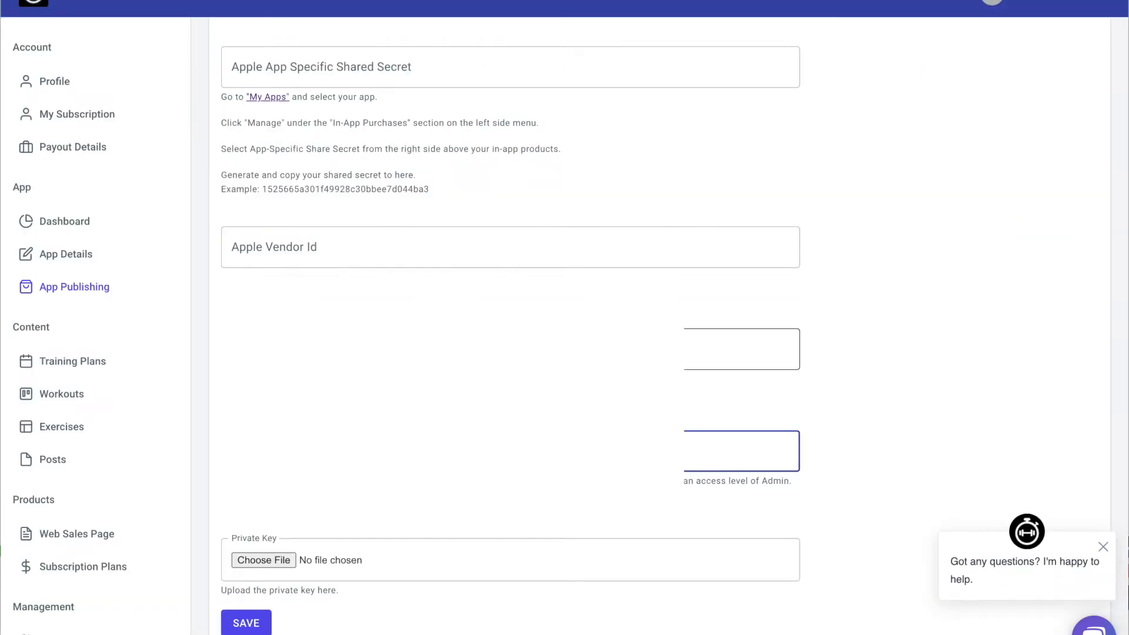
click(511, 349)
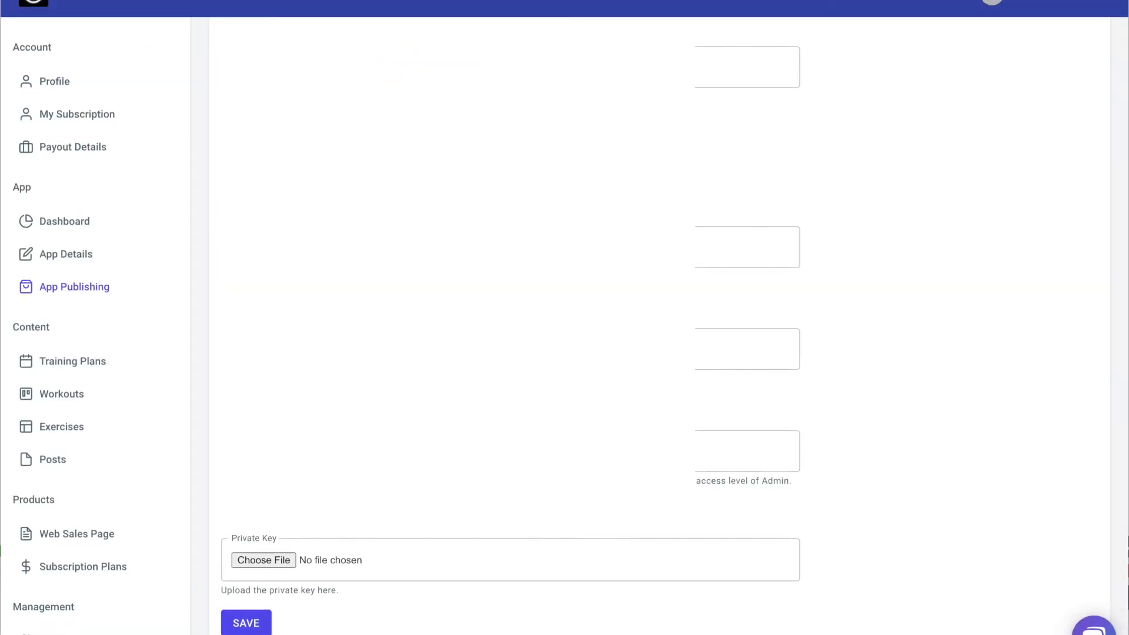
click(257, 560)
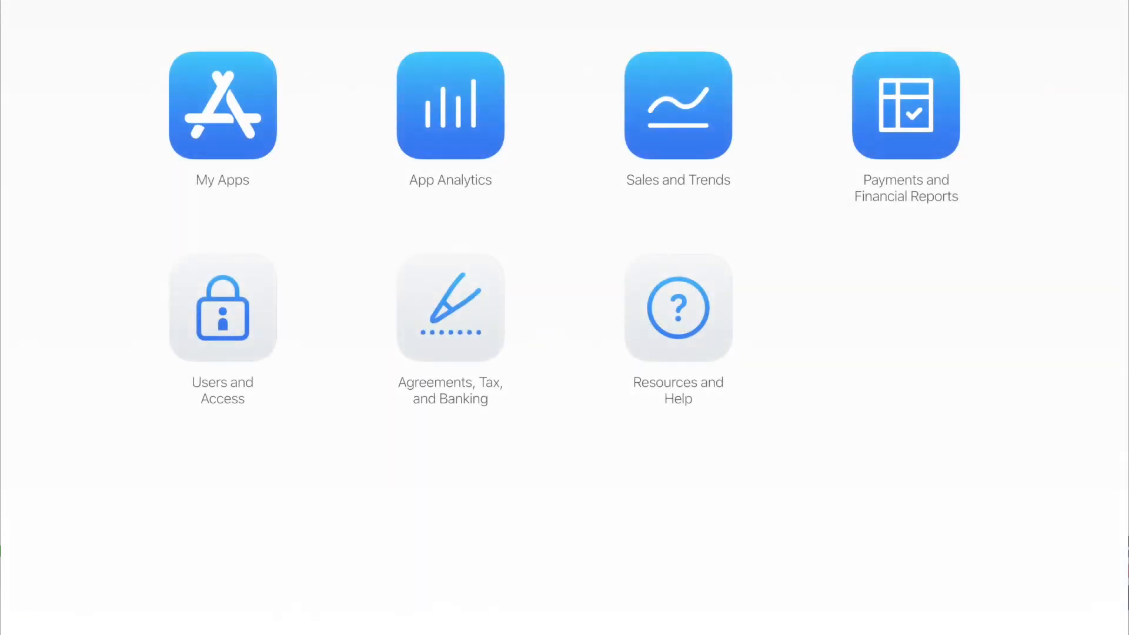
Start a new iOS app named Tempo Gym in English (U.S.) with the tempo demonstration bundle ID.
click(245, 103)
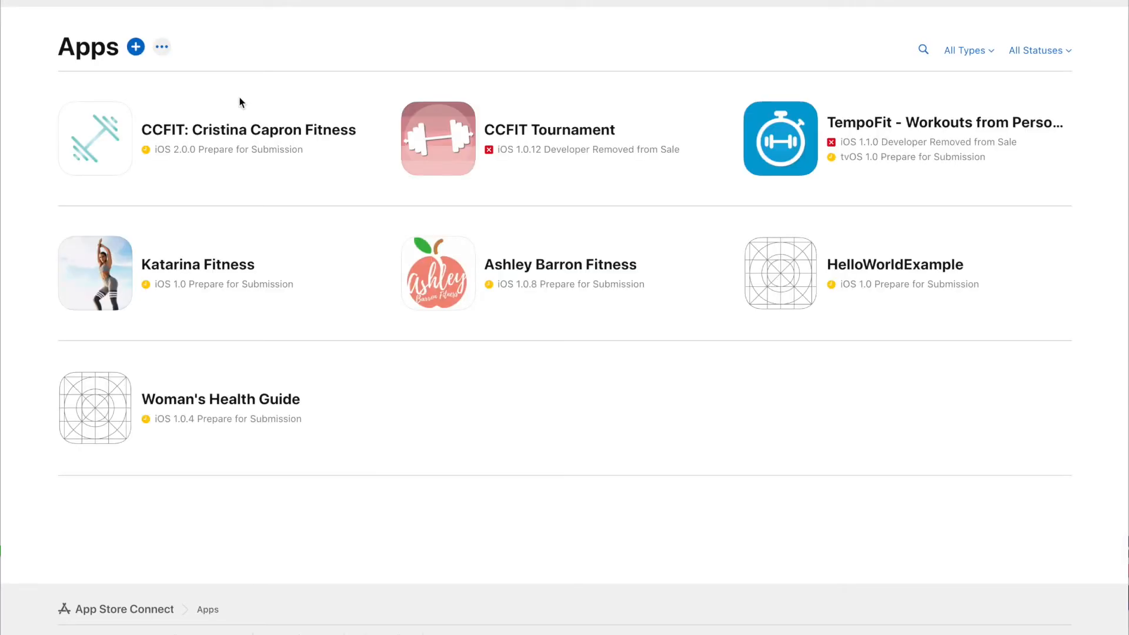
click(137, 49)
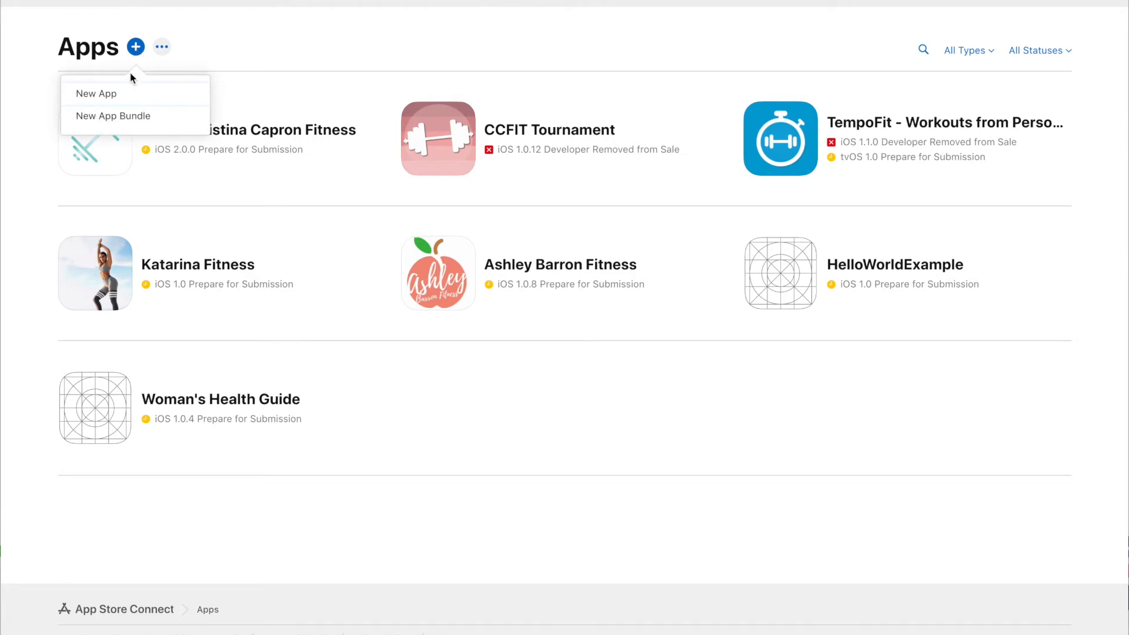
click(126, 91)
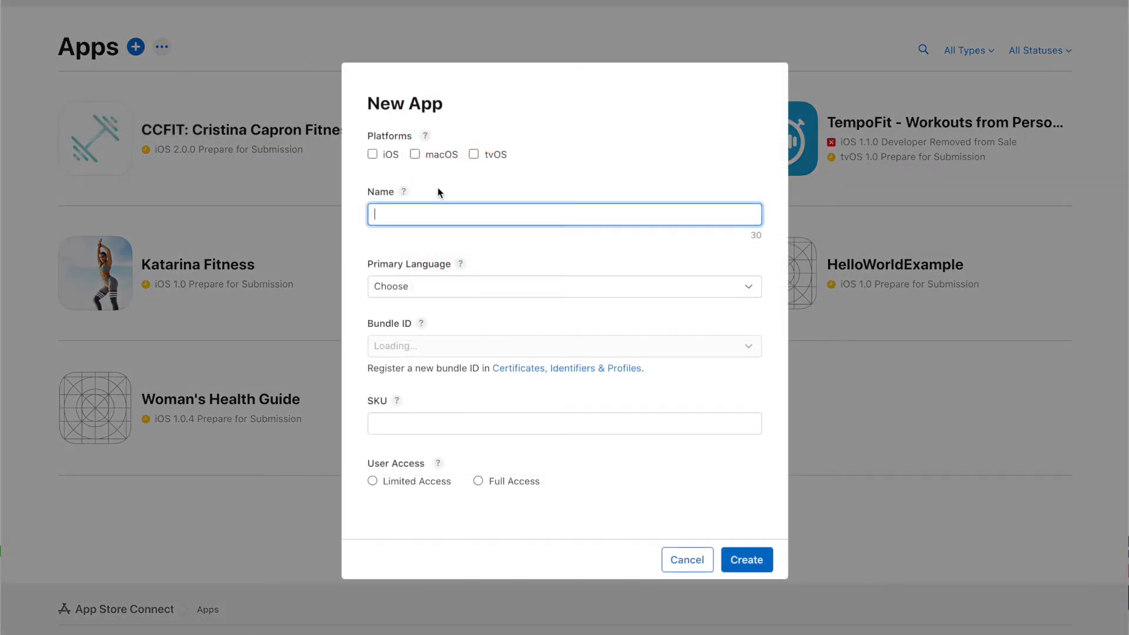
click(372, 154)
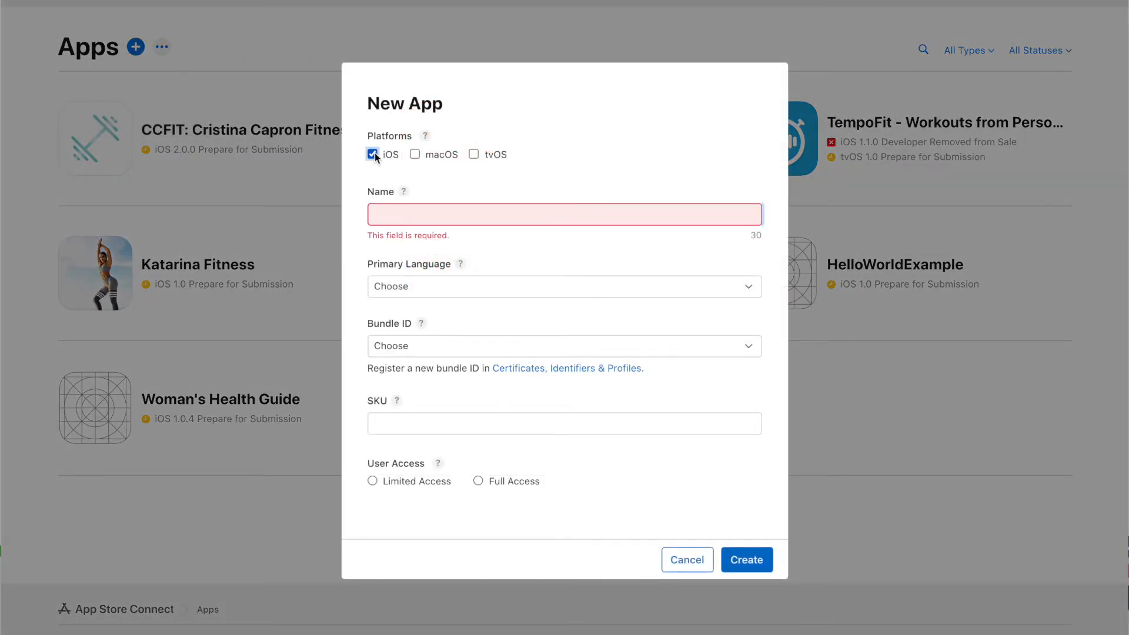
click(439, 216)
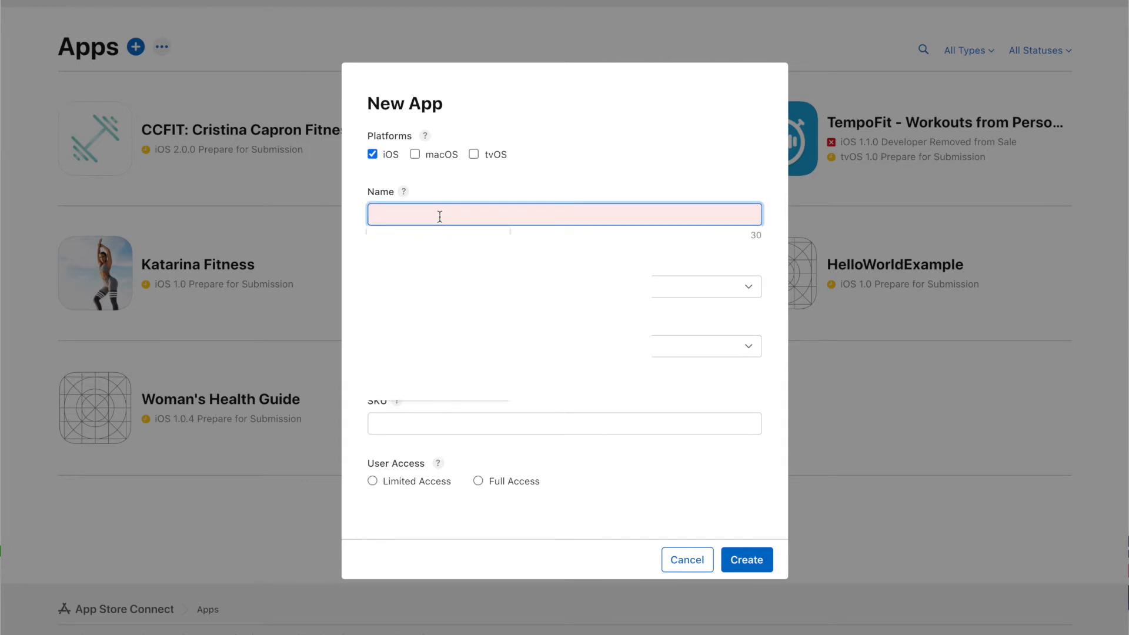
text(Tempo Gym)
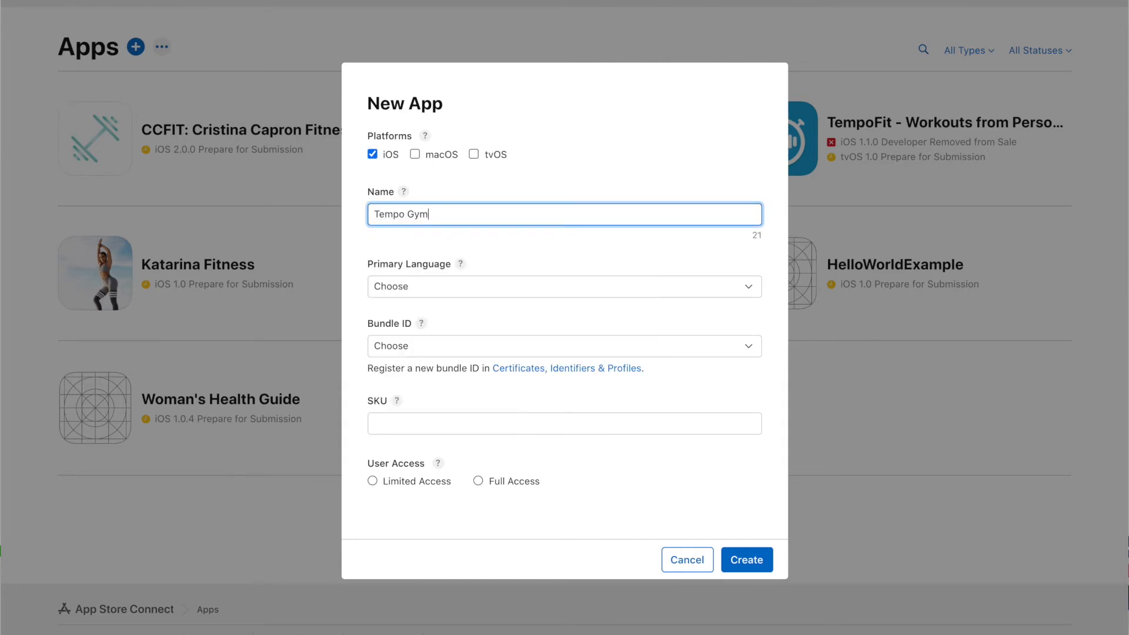
click(428, 286)
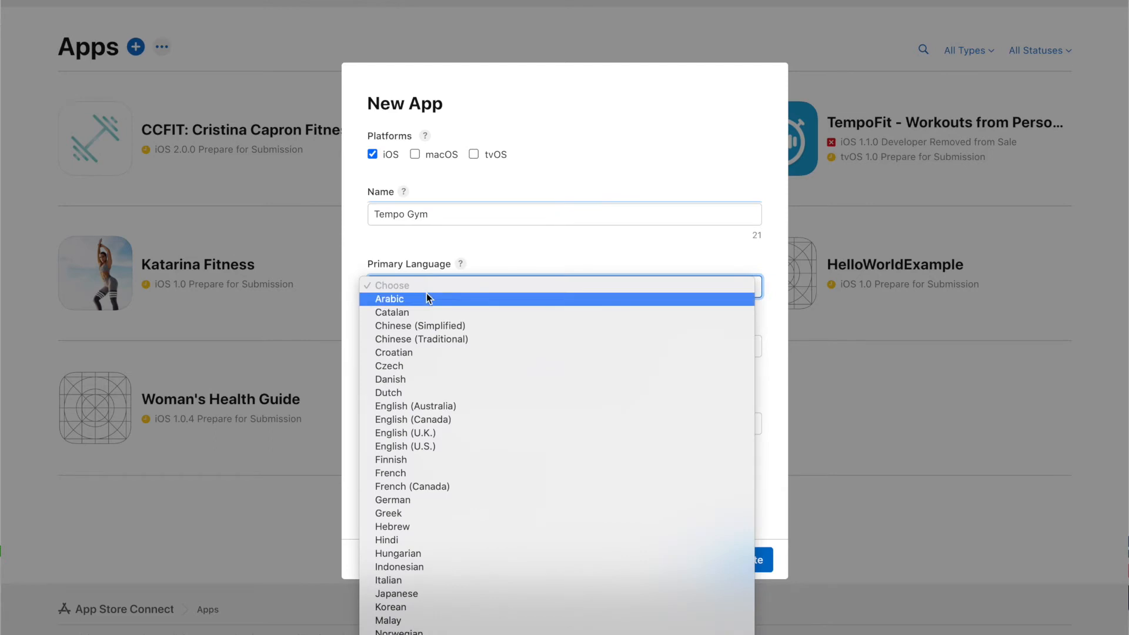
click(424, 447)
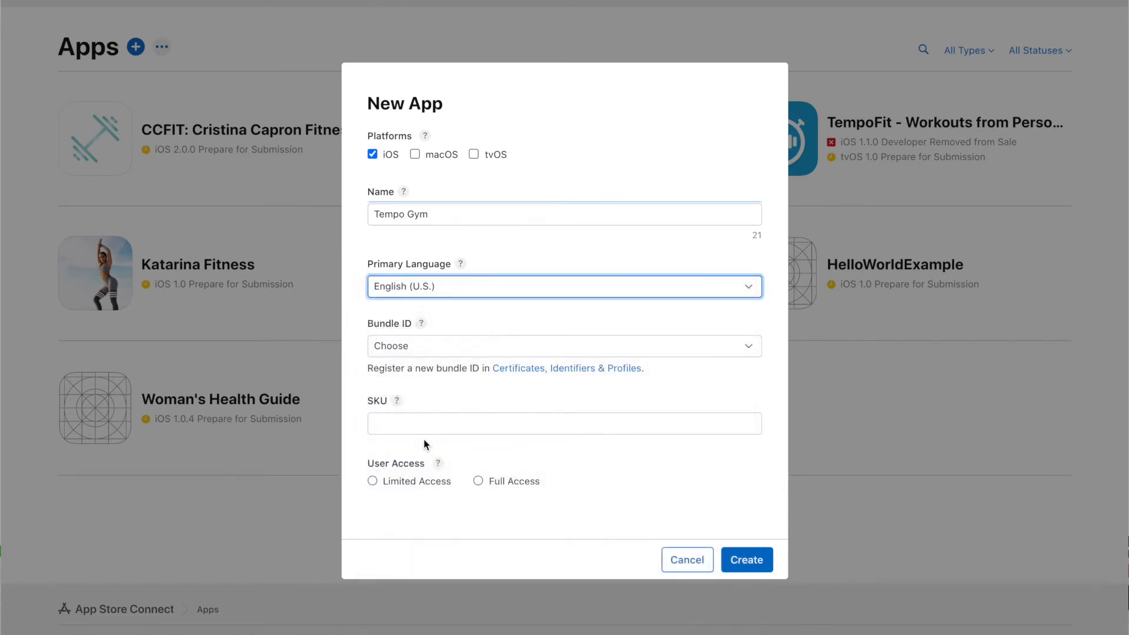
click(426, 352)
click(427, 359)
Enter SKU tempogymsku, grant Full Access, and create the app.
click(482, 408)
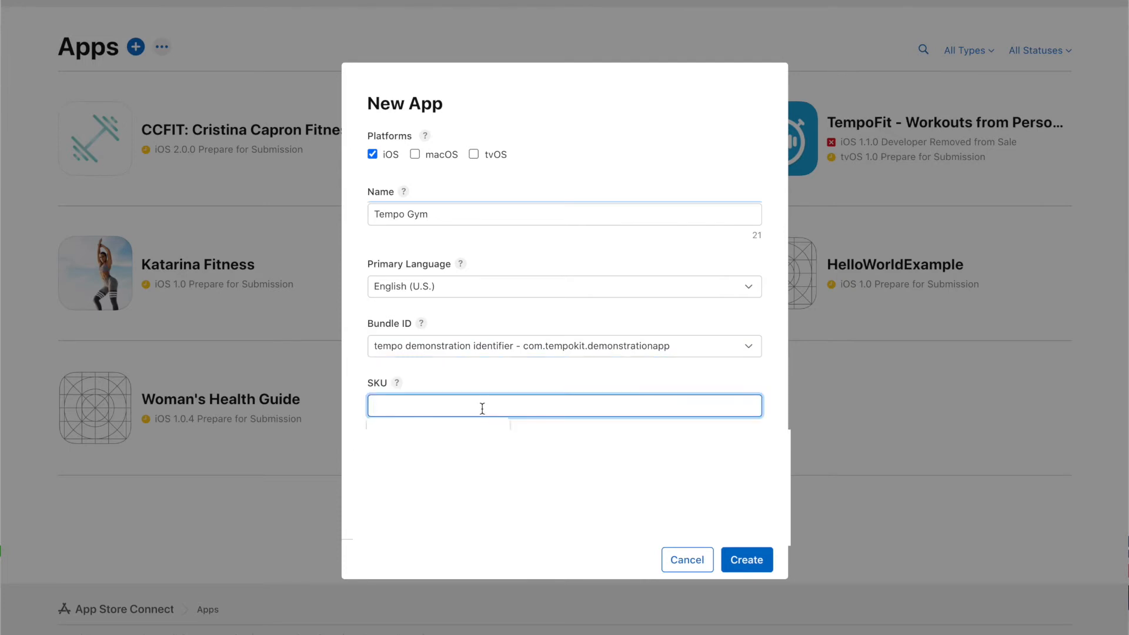
text(tempogymsky)
key(BackSpace)
text(u)
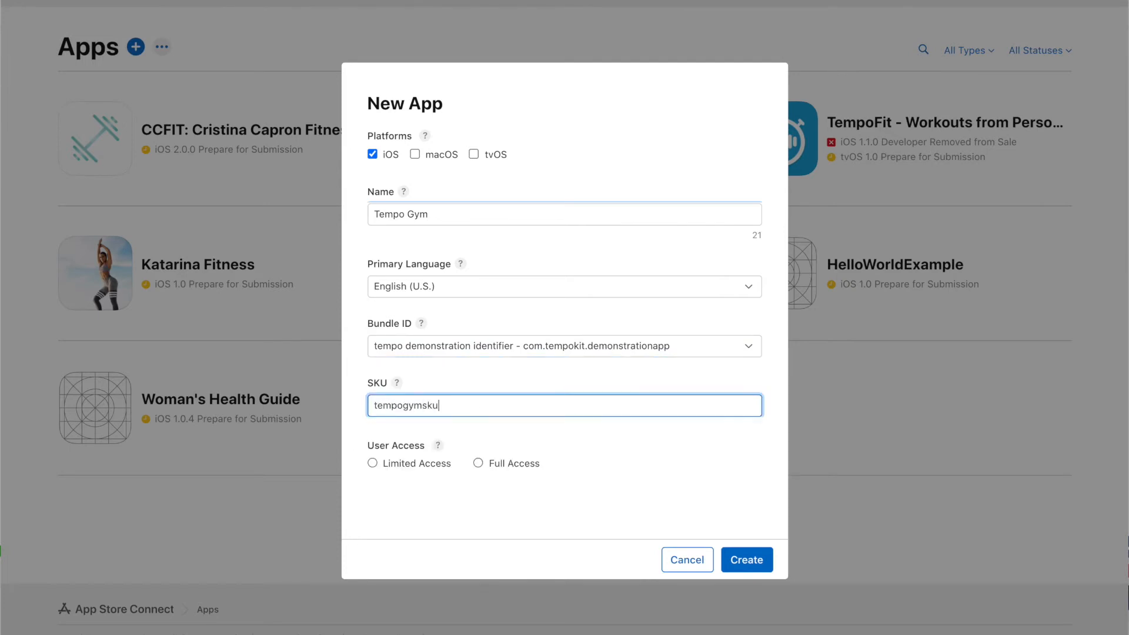
click(478, 464)
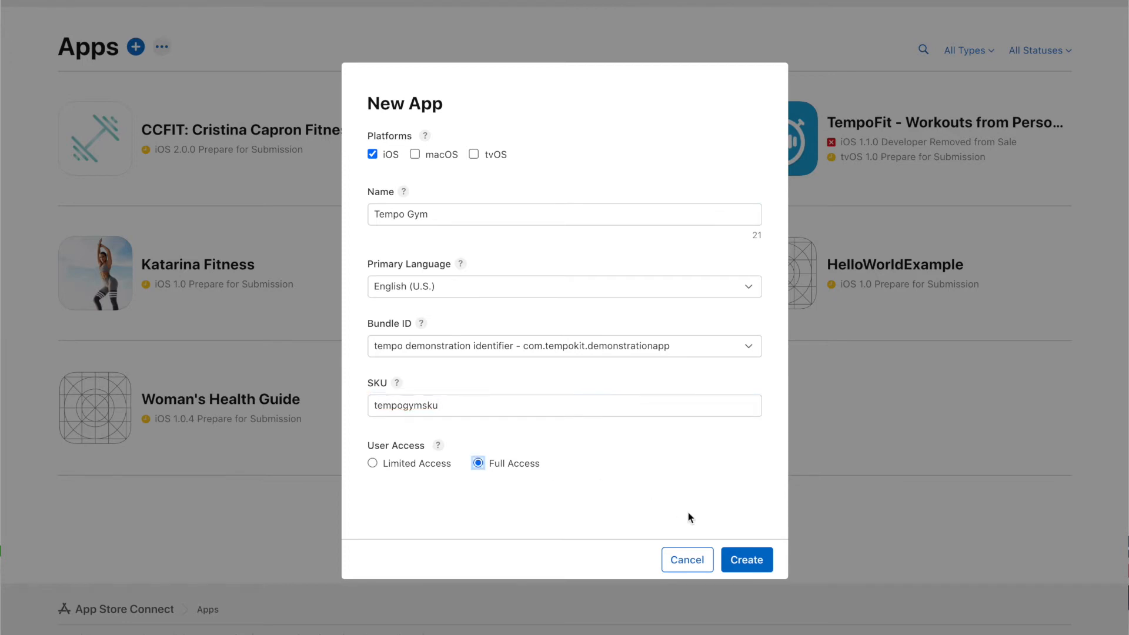
click(750, 561)
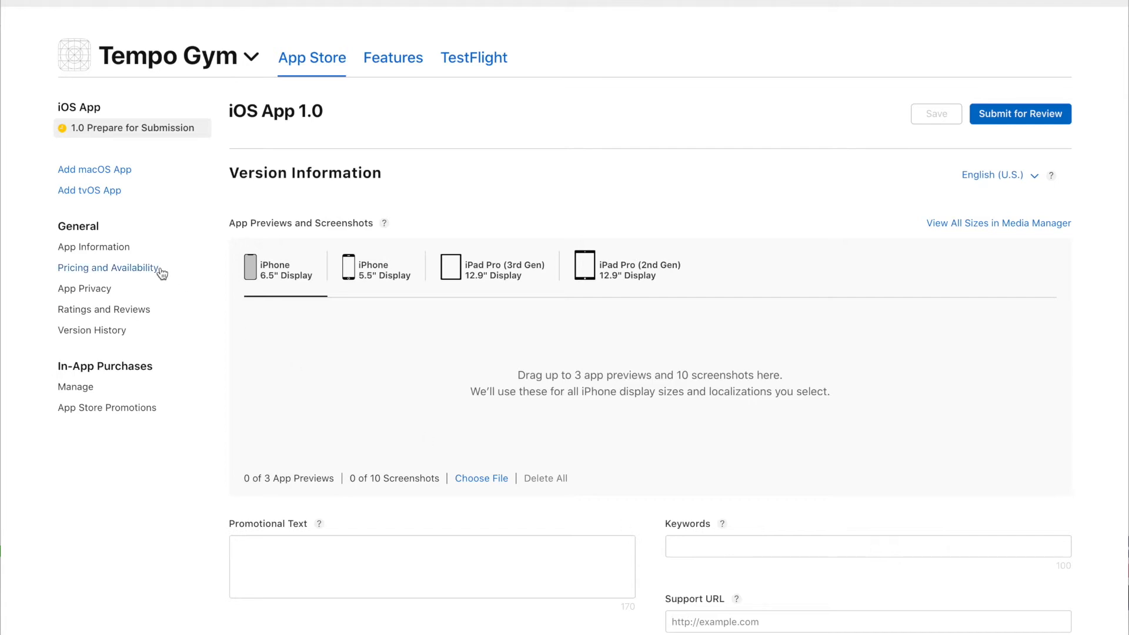
click(128, 247)
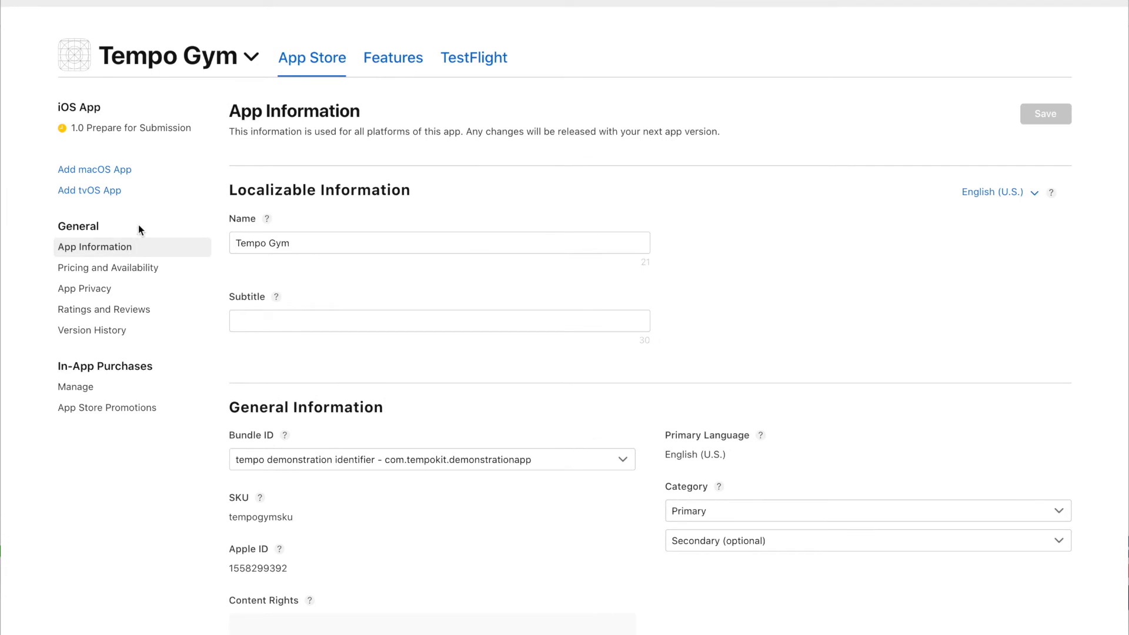
scroll(411, 285, down, 1)
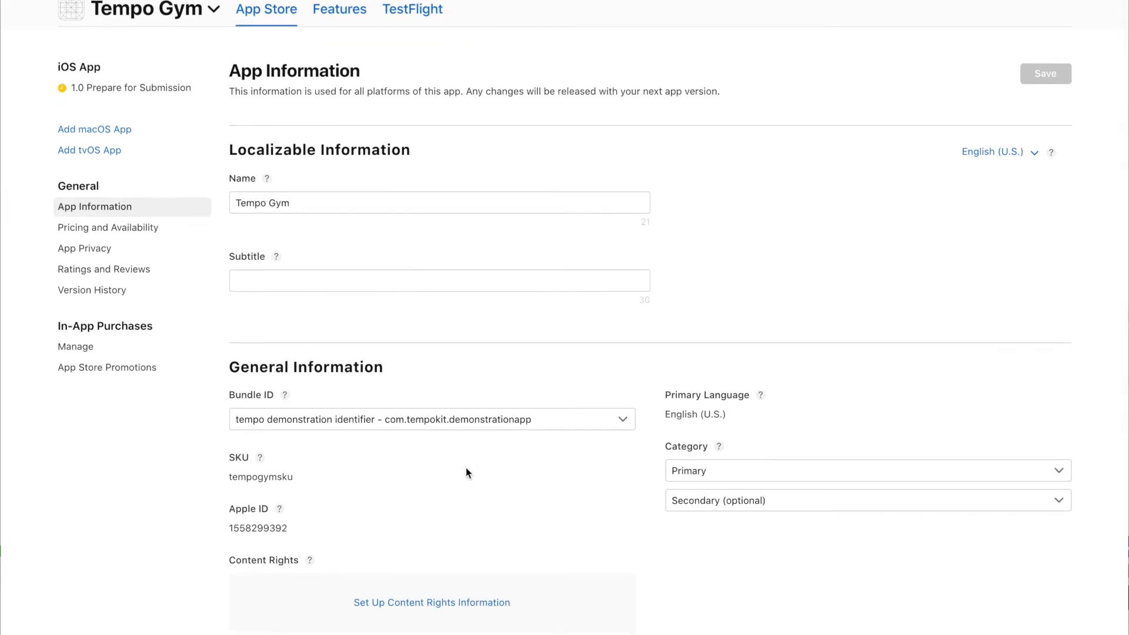
double_click(269, 527)
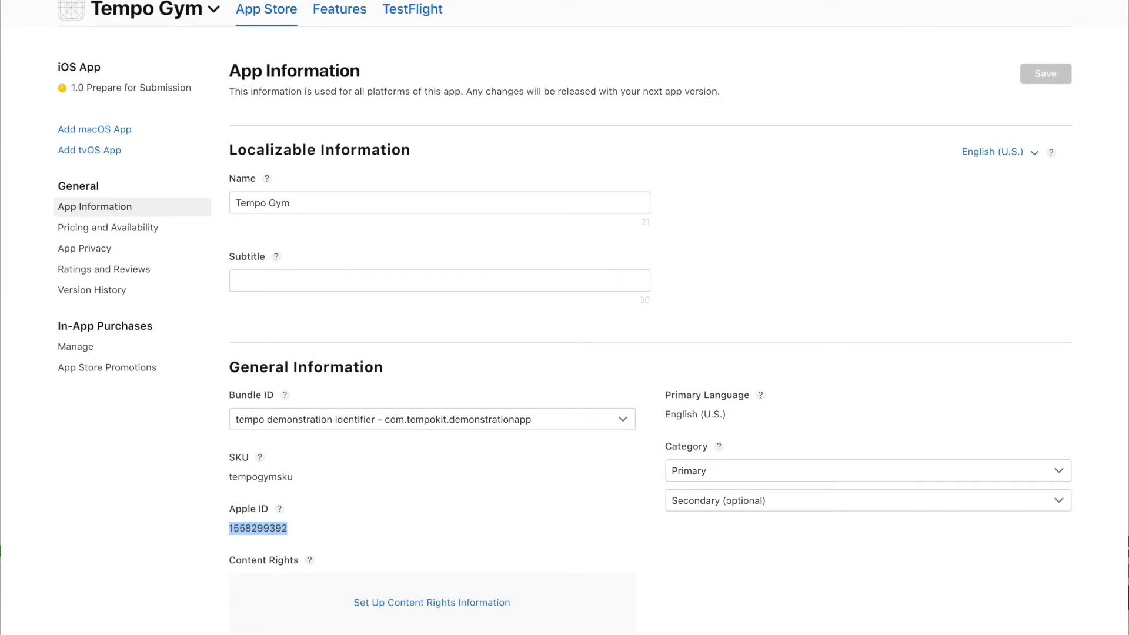
click(935, 1)
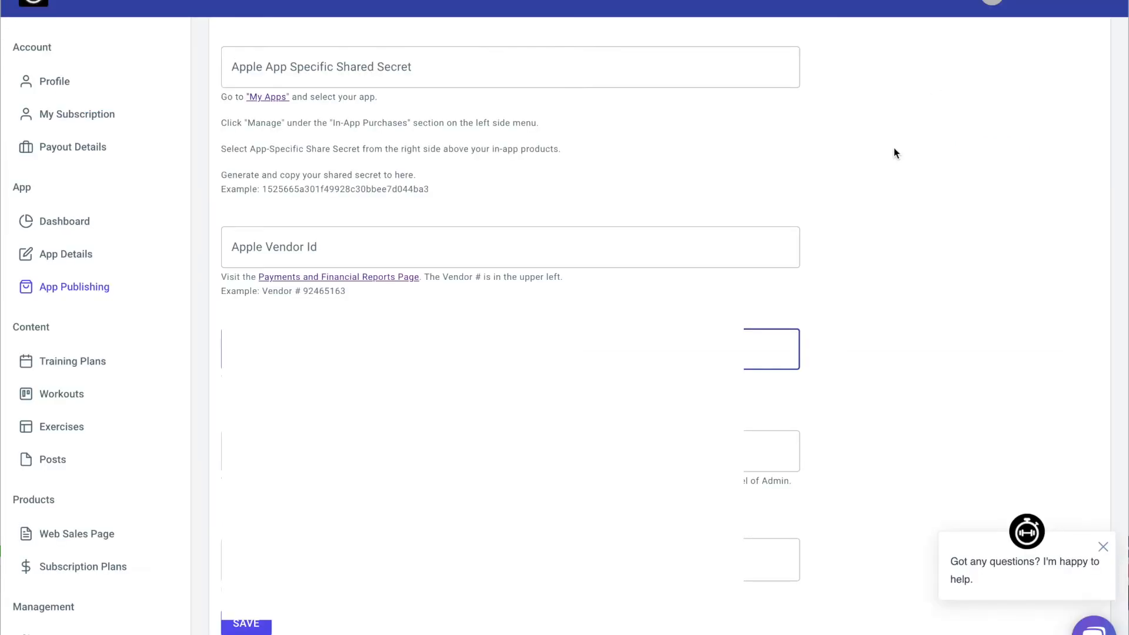
scroll(510, 353, up, 3)
scroll(348, 249, up, 3)
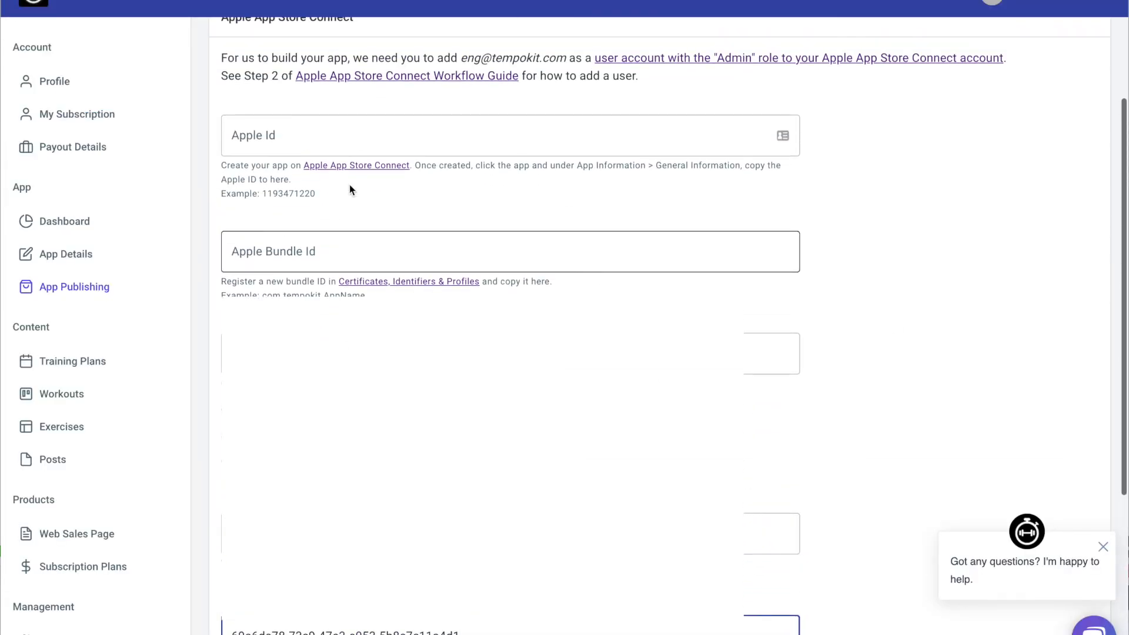
click(356, 134)
key(ctrl+v)
click(921, 124)
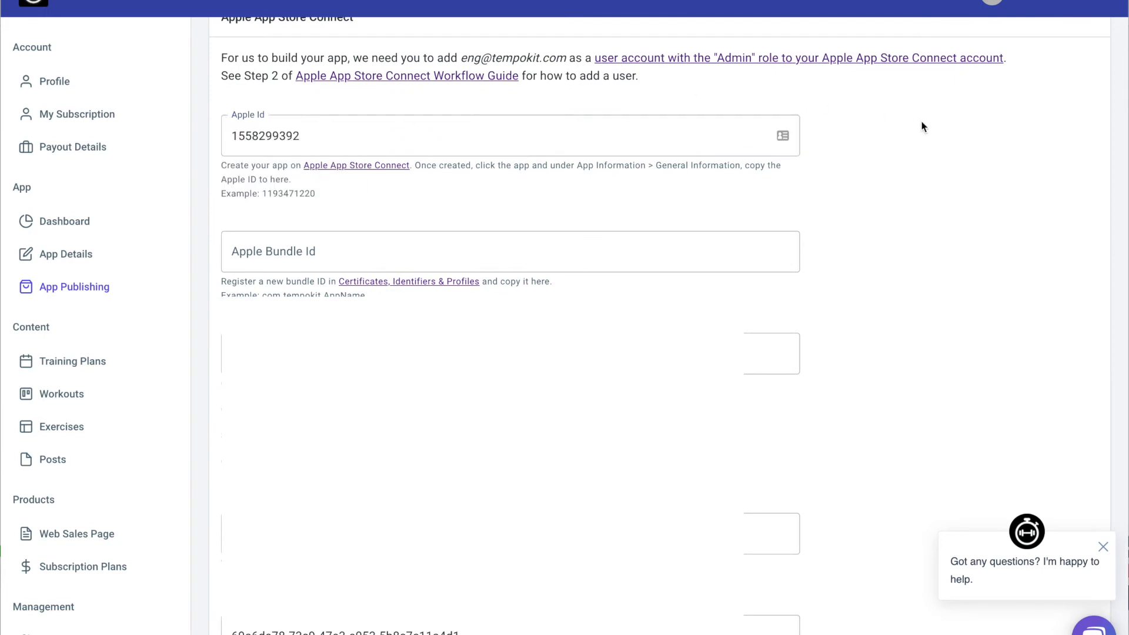
After checking the bundle ID in App Store Connect, enter com.tempokit.demonstrationapp as Apple Bundle Id.
click(918, 1)
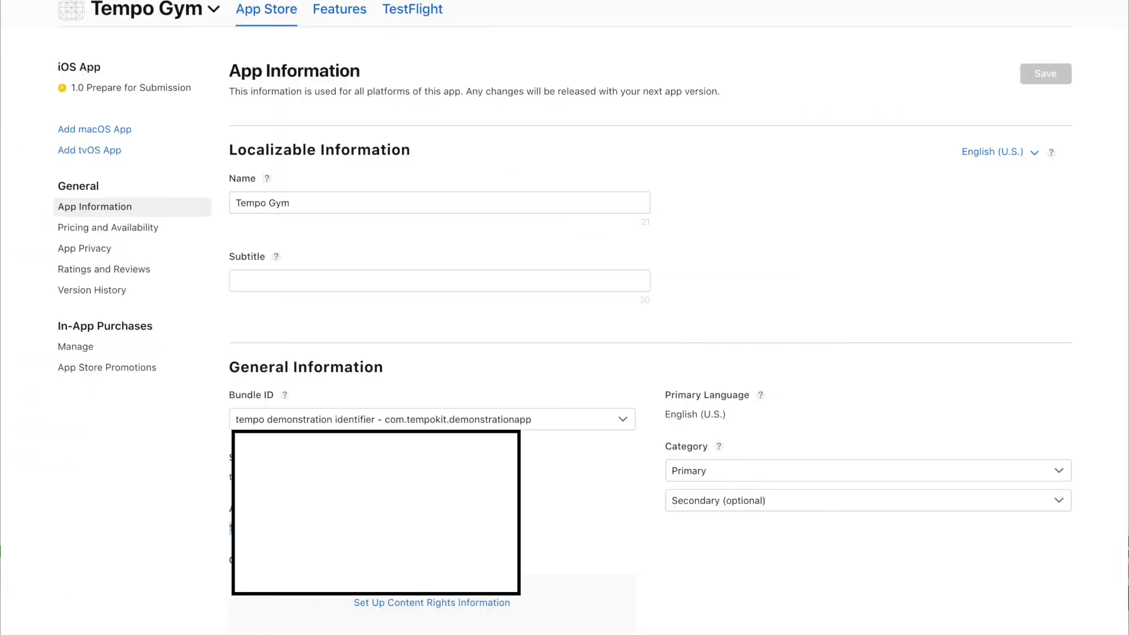
click(422, 418)
click(429, 418)
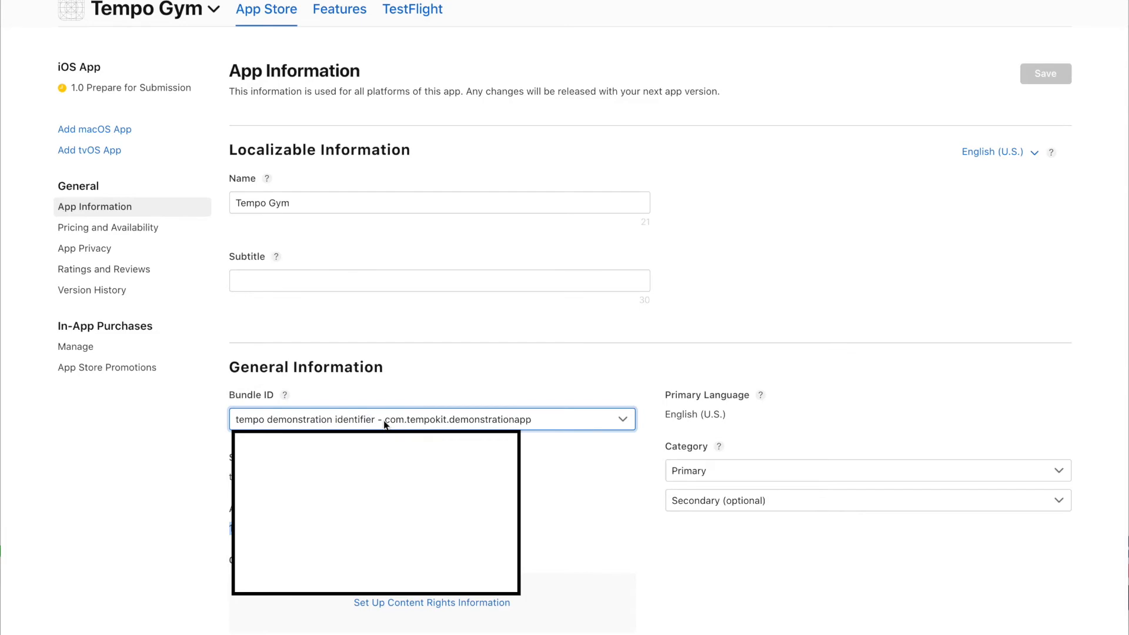
click(425, 418)
click(425, 416)
scroll(449, 303, down, 5)
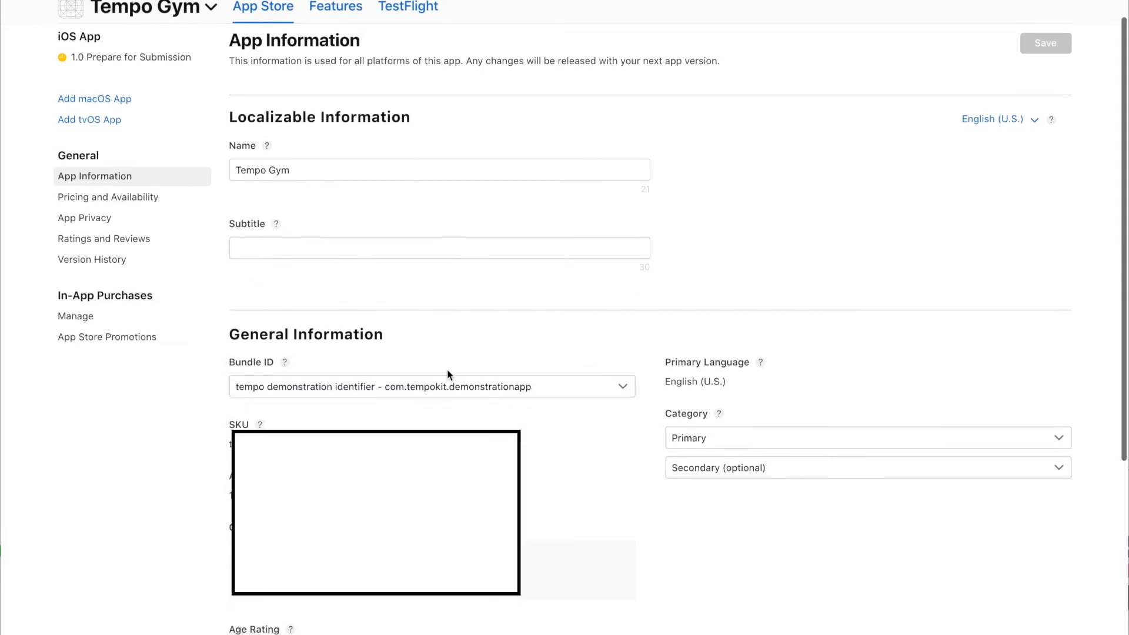
scroll(449, 375, up, 6)
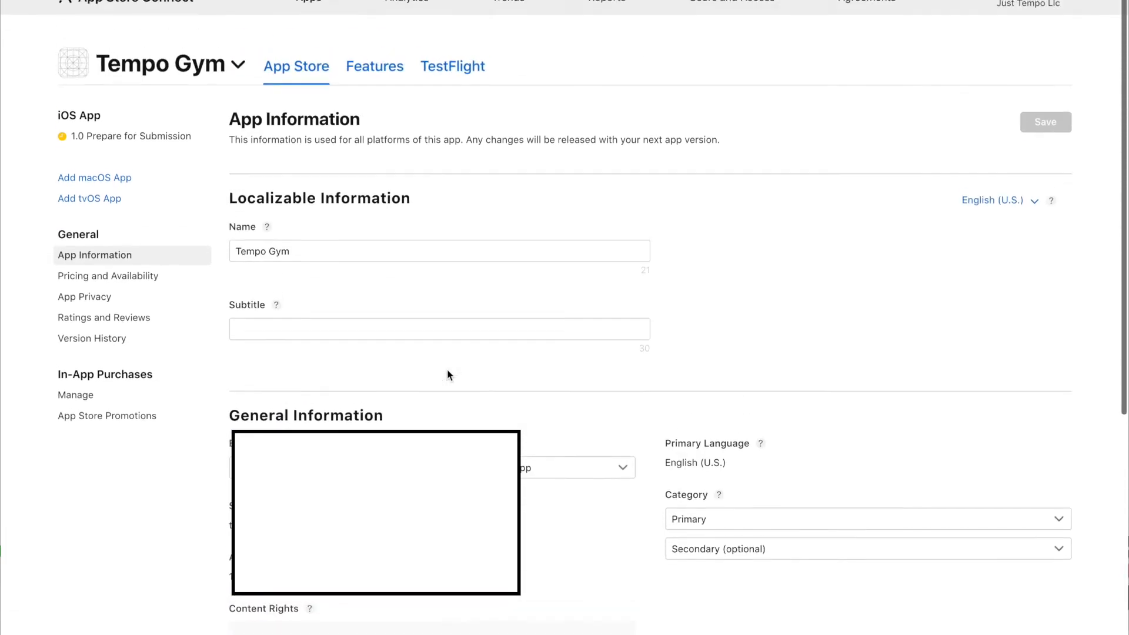
click(452, 235)
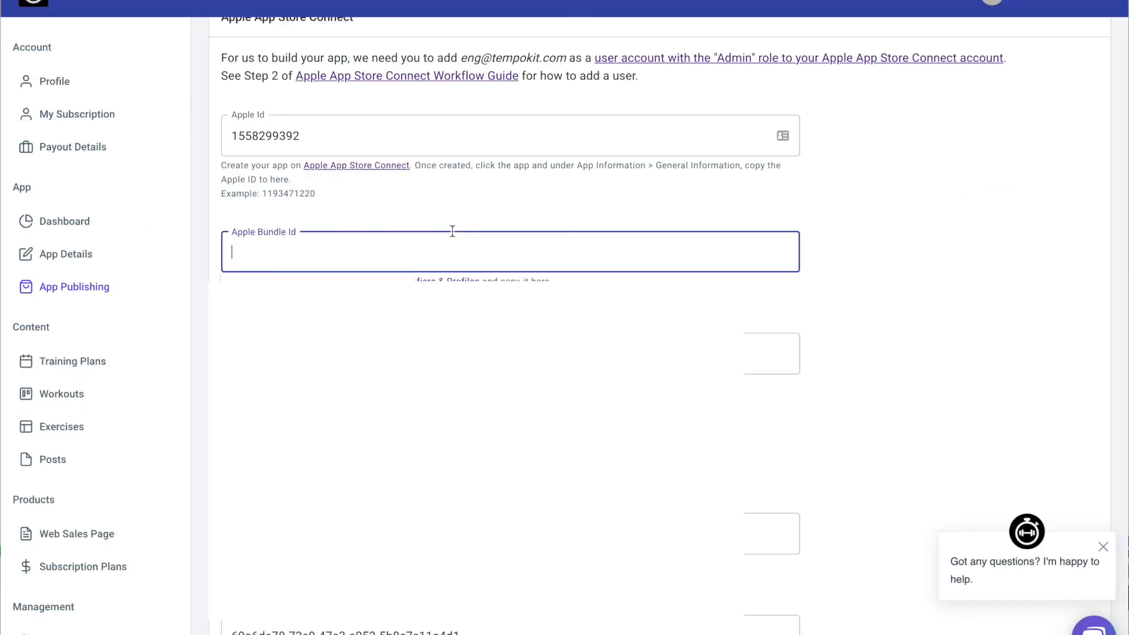
text(com.tempokit.demon)
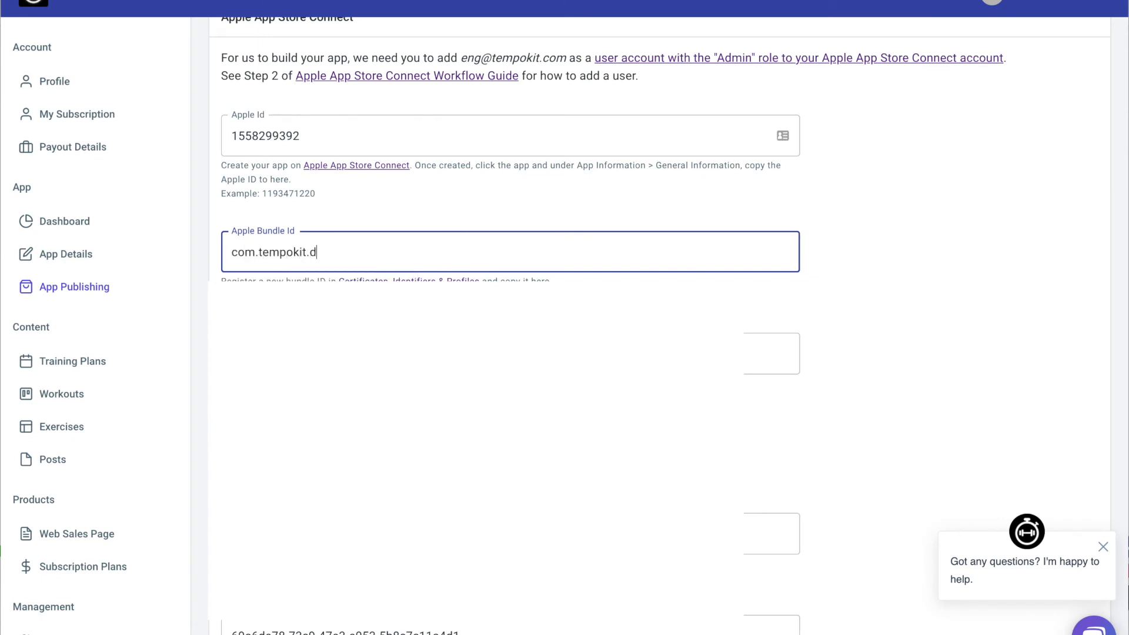
text(strationapp)
click(693, 199)
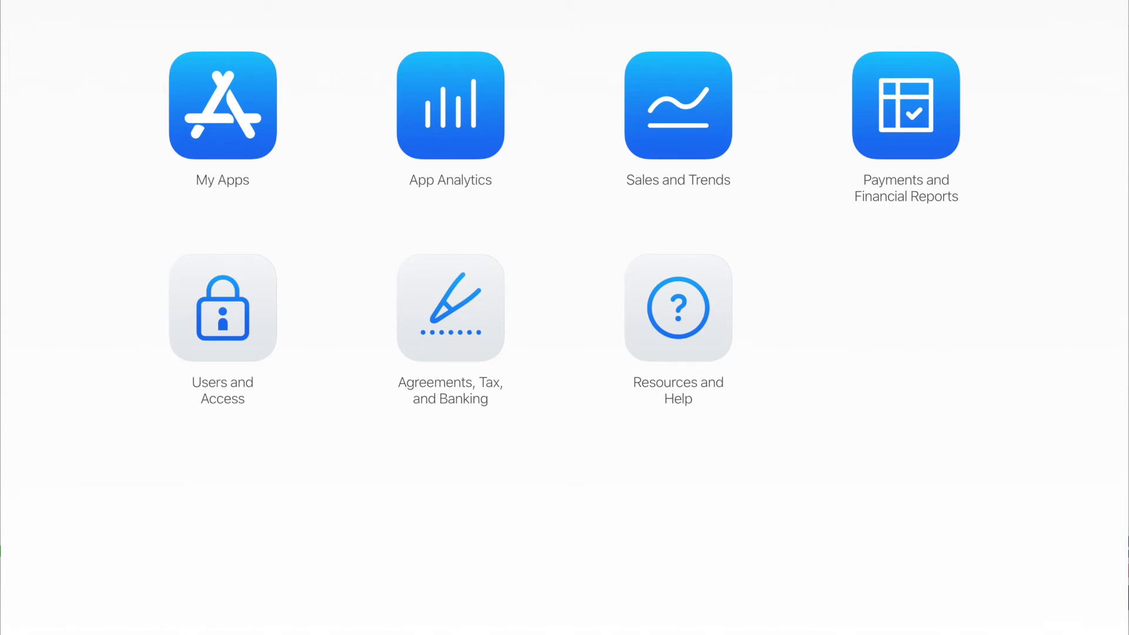
Go to Tempo Gym's In-App Purchases management page and start adding a new purchase.
click(244, 103)
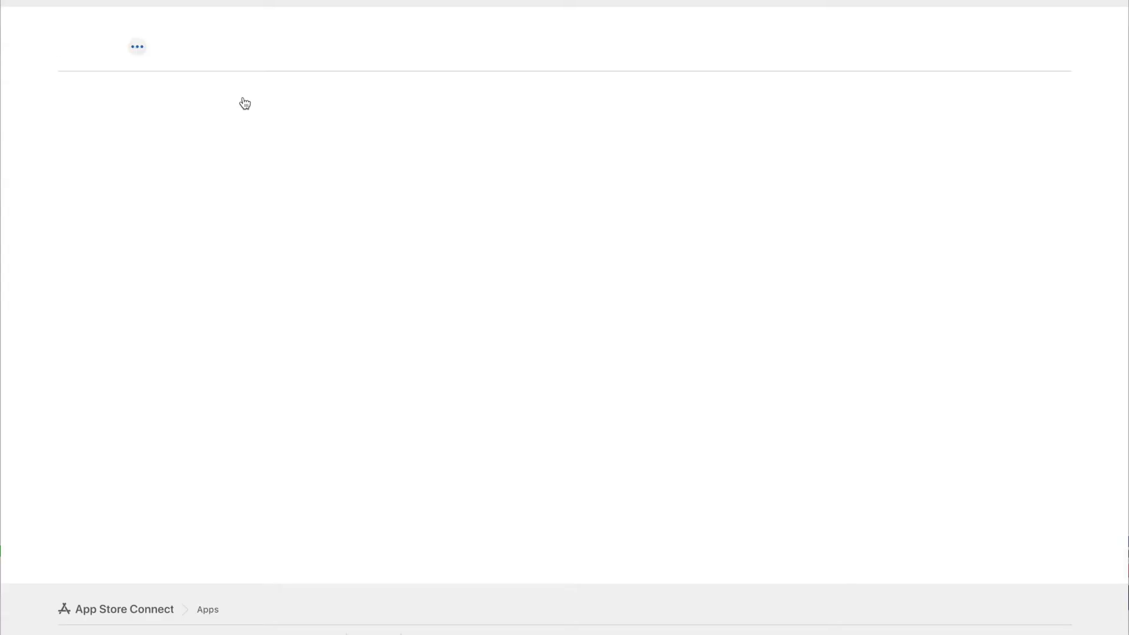
click(94, 273)
click(78, 386)
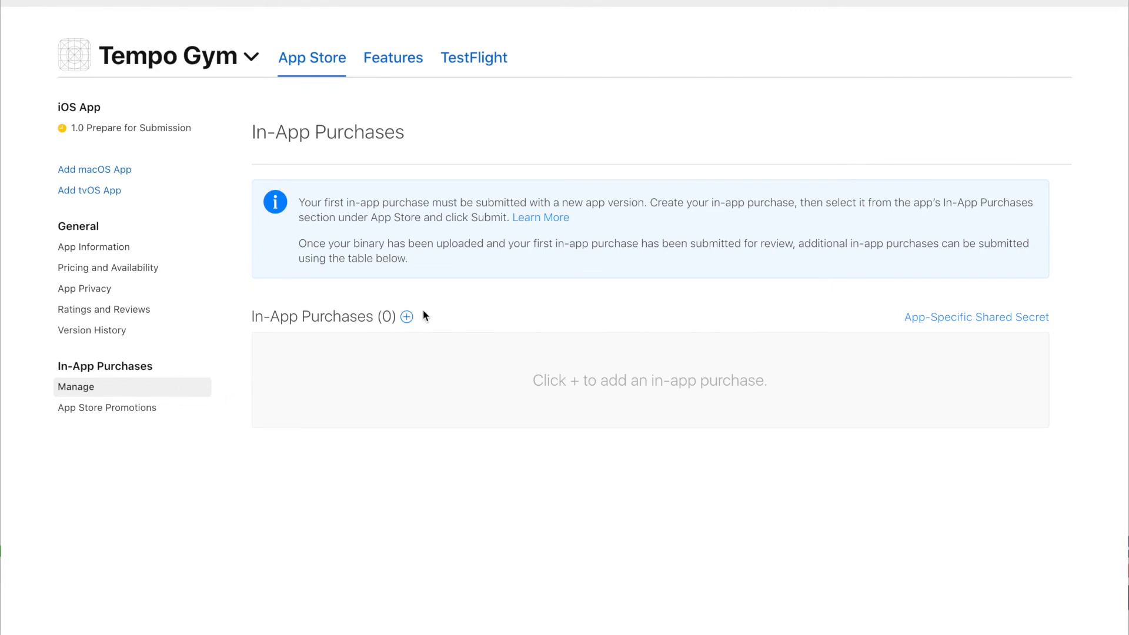
click(407, 317)
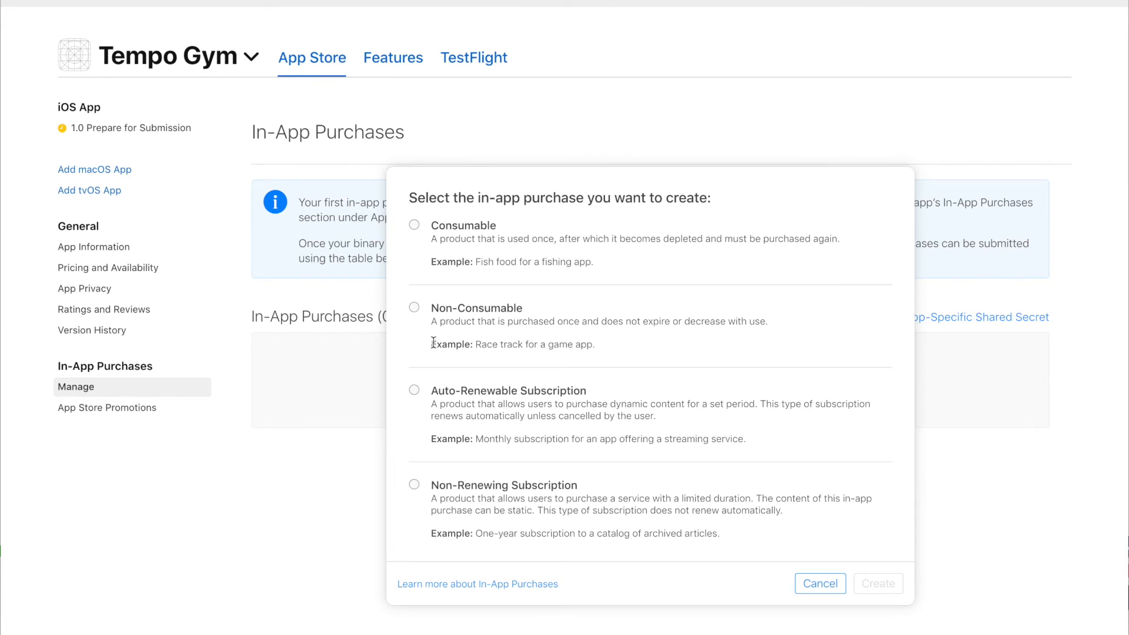
Create an auto-renewable subscription with reference name 'Monthly Subscription' and product ID 'monthly'.
click(414, 390)
click(880, 585)
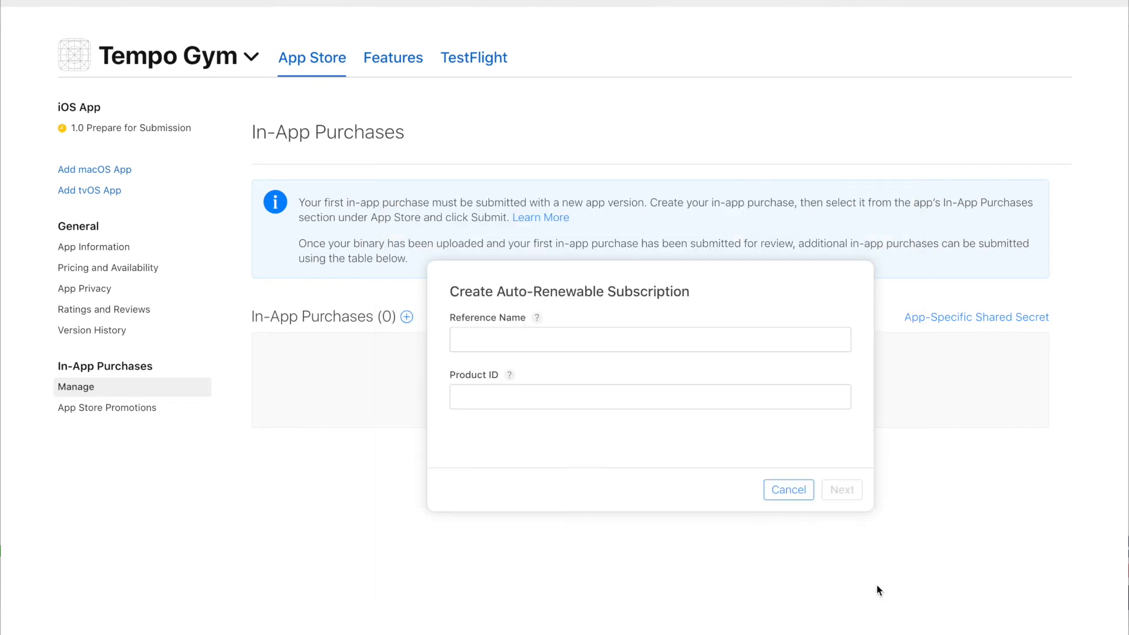
click(565, 346)
text(Monthly Subscription)
click(548, 392)
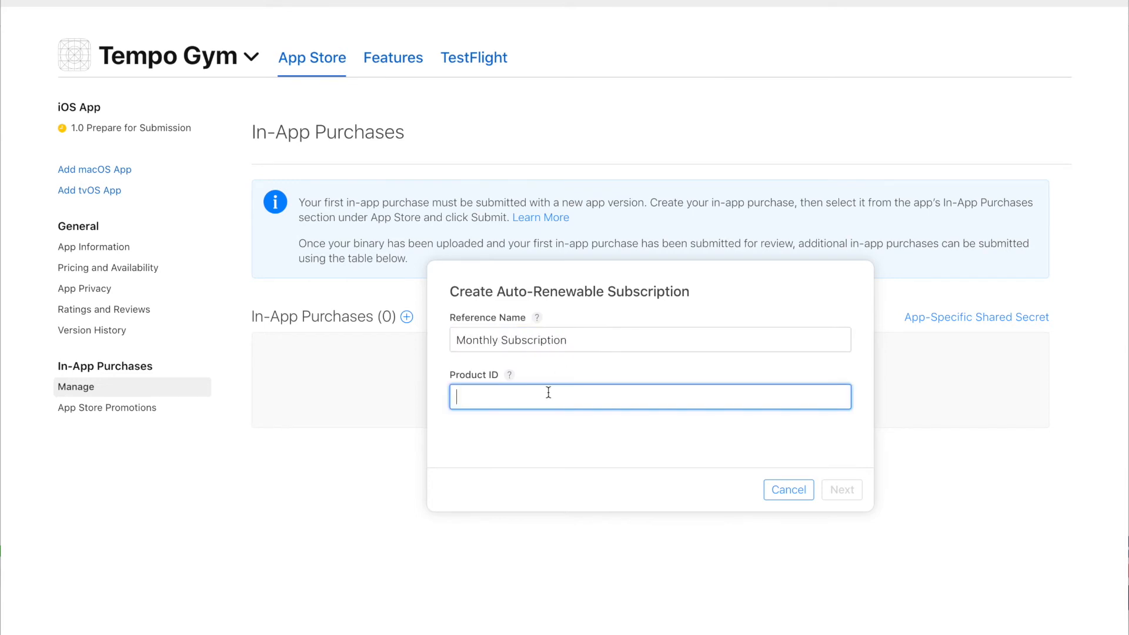
text(monthly)
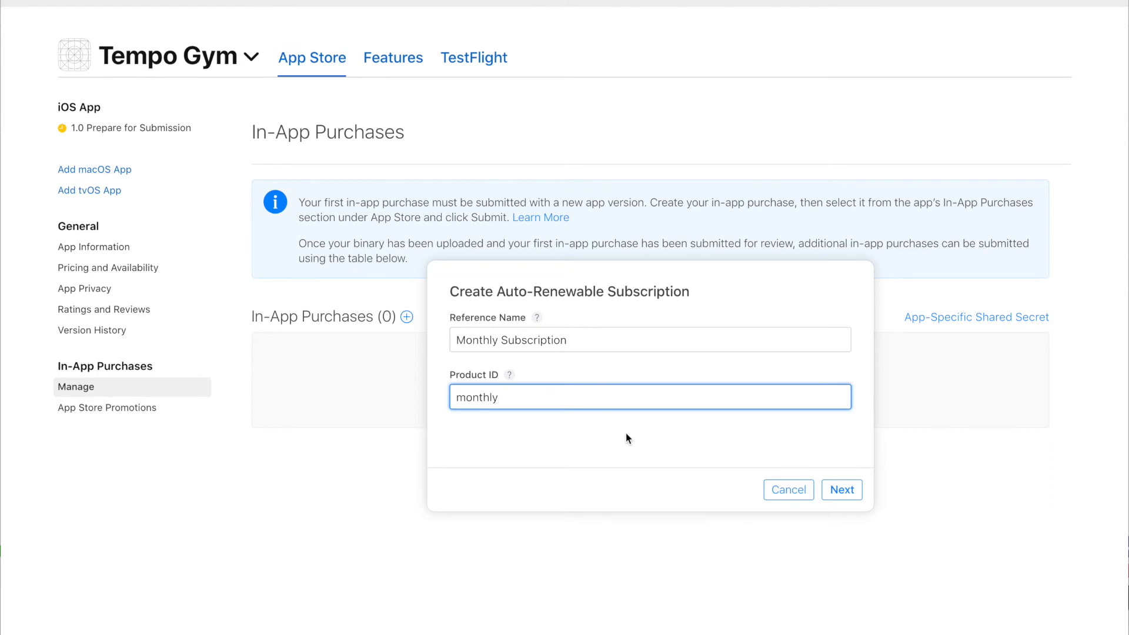
click(841, 491)
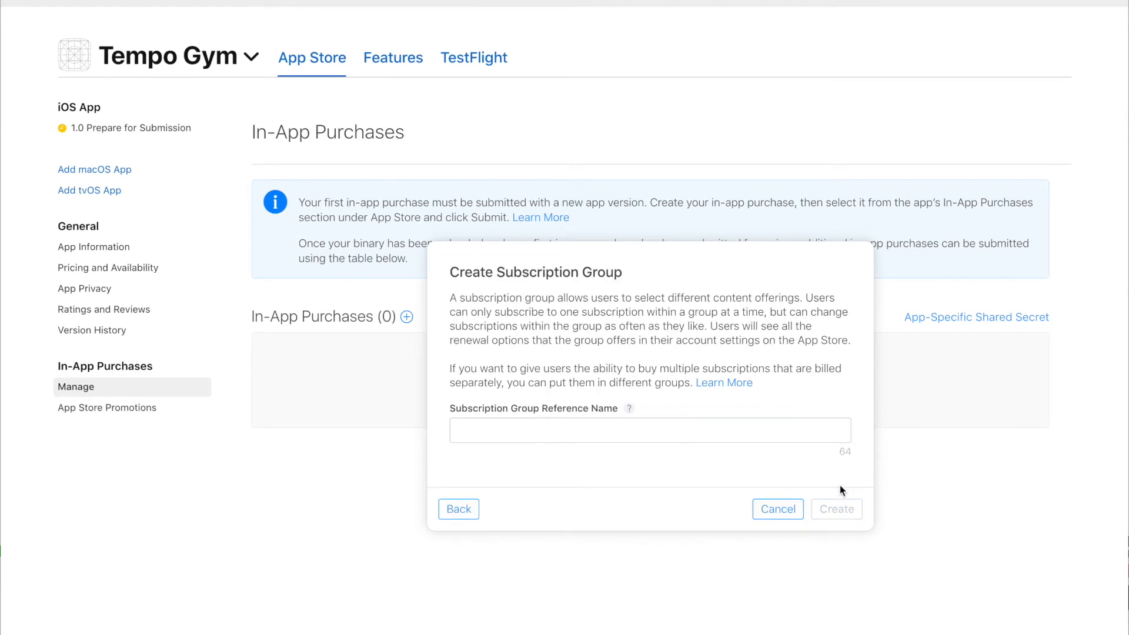
Place it in a new subscription group named 'Training Plan Subscriptions'.
click(621, 433)
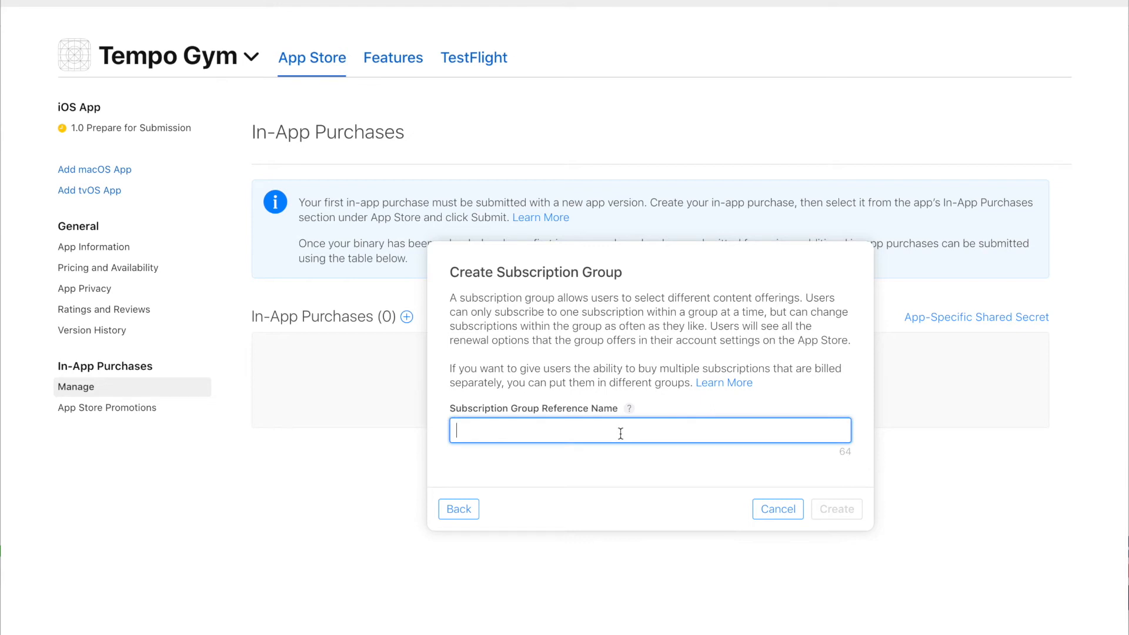
text(Training Plan Subscriptions)
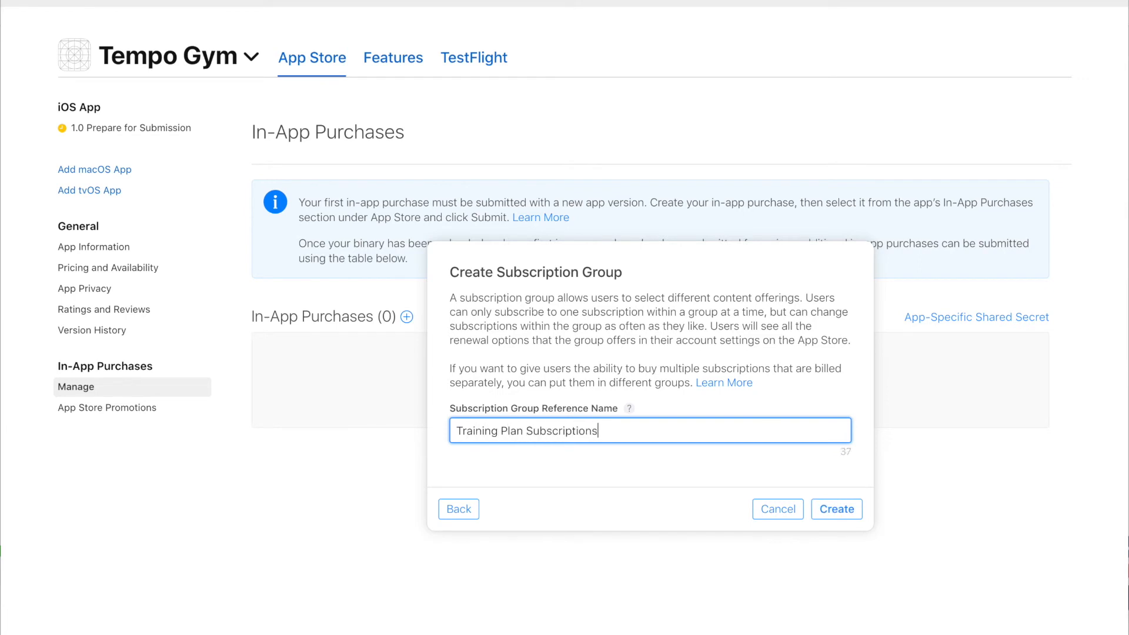
click(835, 510)
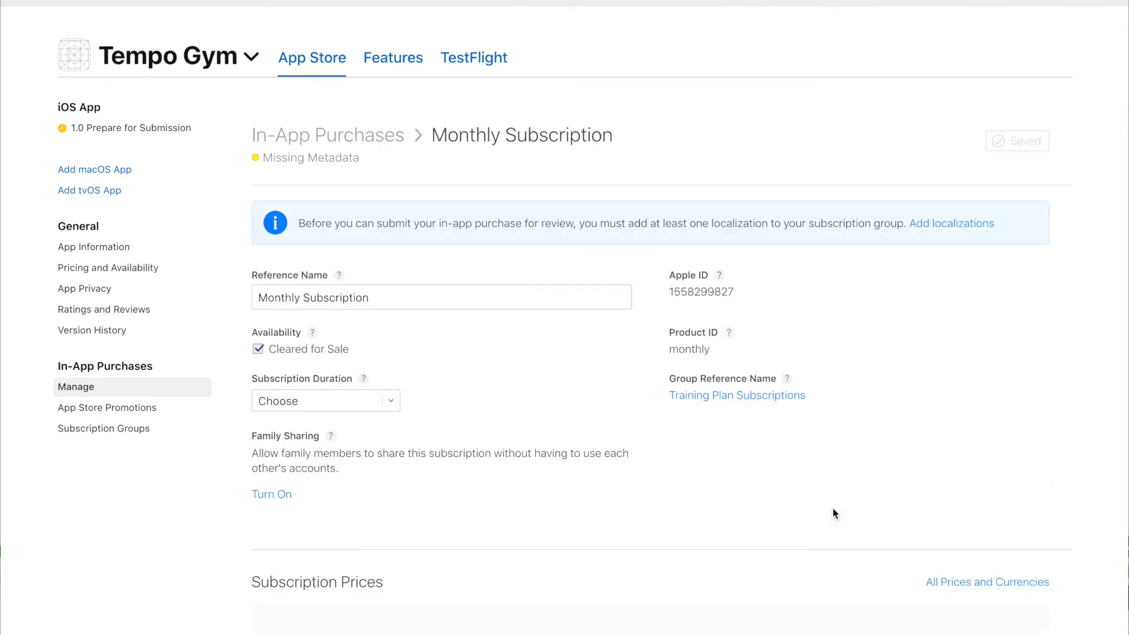
Set the Monthly Subscription's duration to 1 Month and save the change.
scroll(474, 414, down, 3)
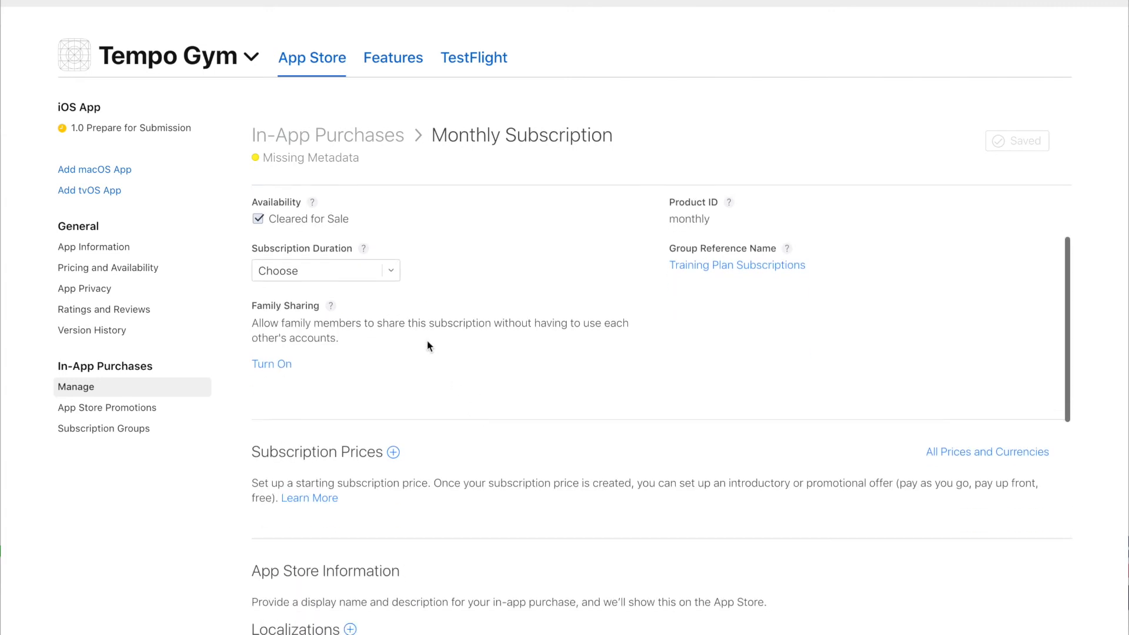
click(360, 272)
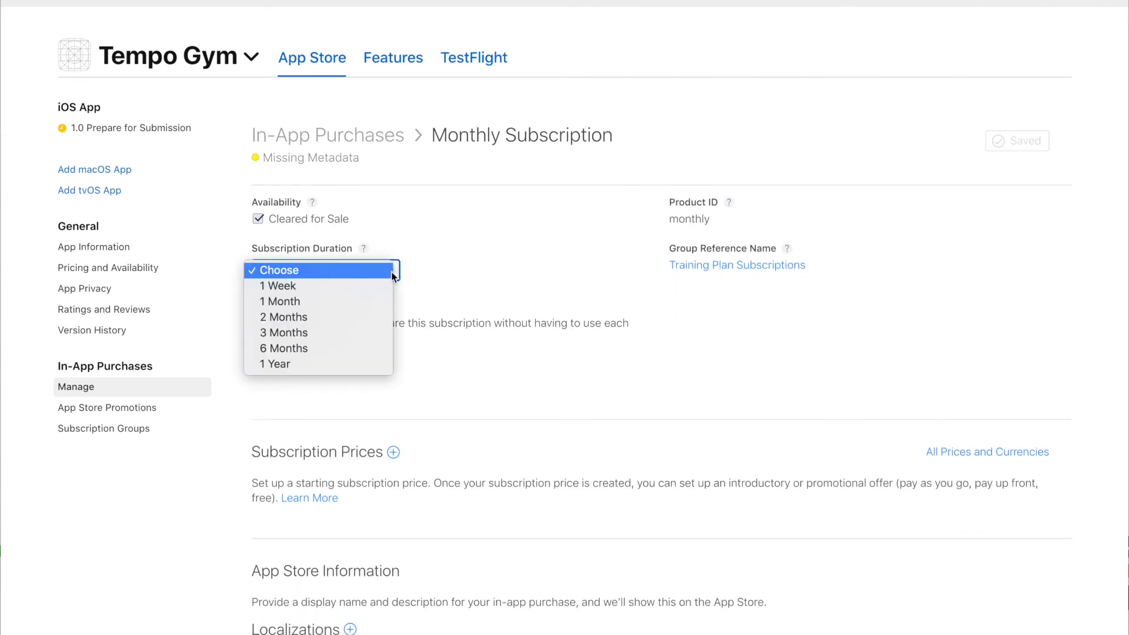
click(355, 300)
scroll(448, 318, down, 2)
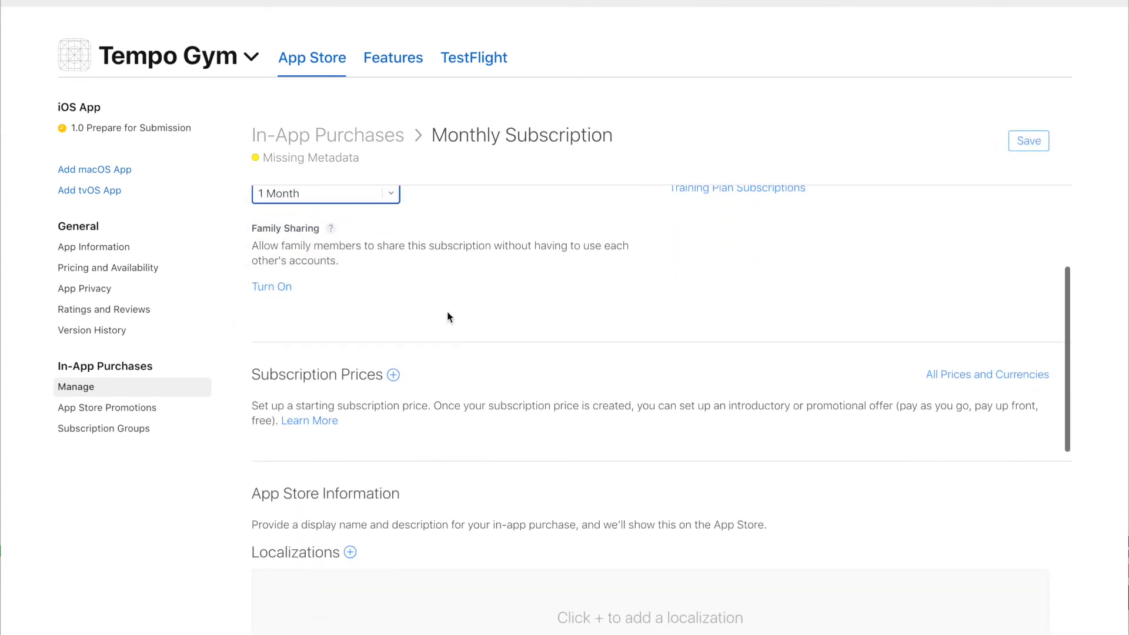
scroll(448, 315, down, 3)
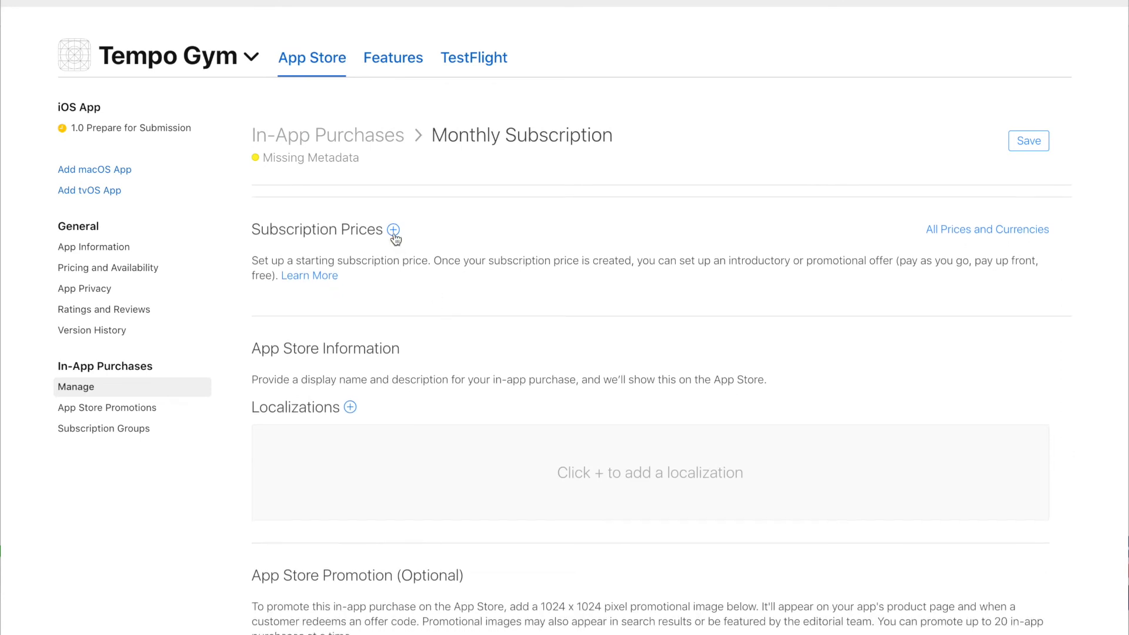
click(393, 230)
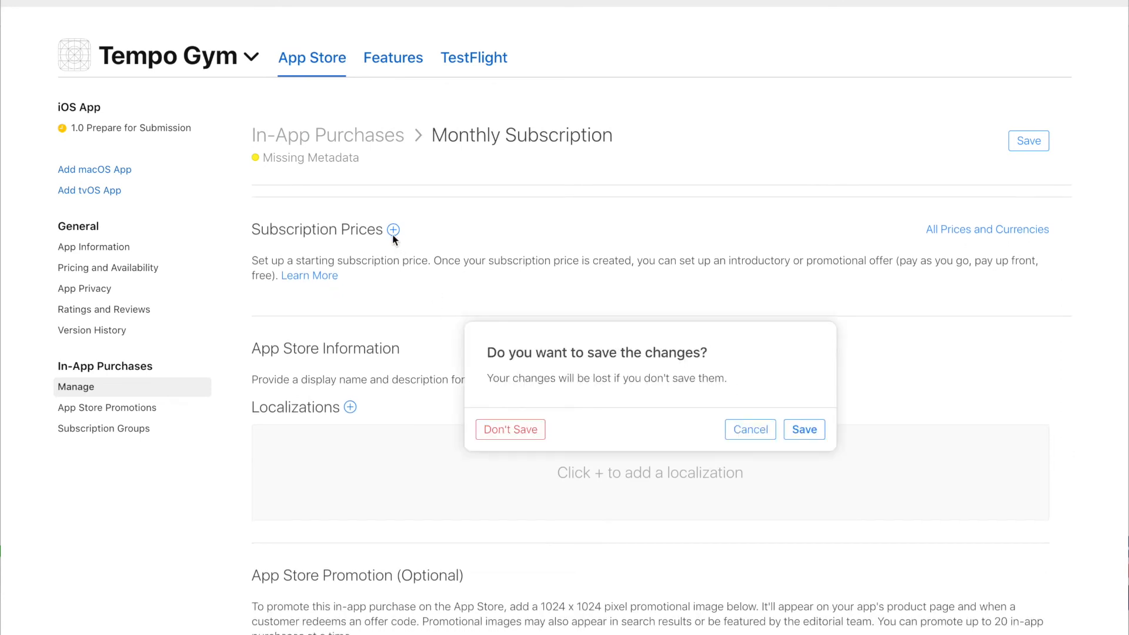
click(817, 433)
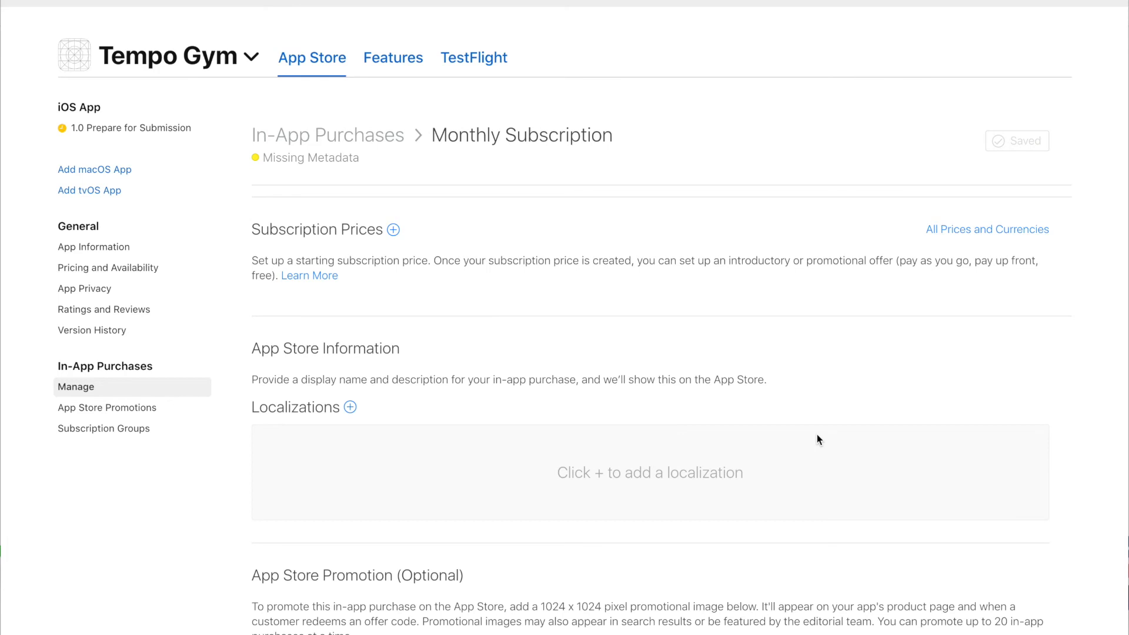
Create a $8.99 starting price for all 175 countries or regions and save it.
click(393, 230)
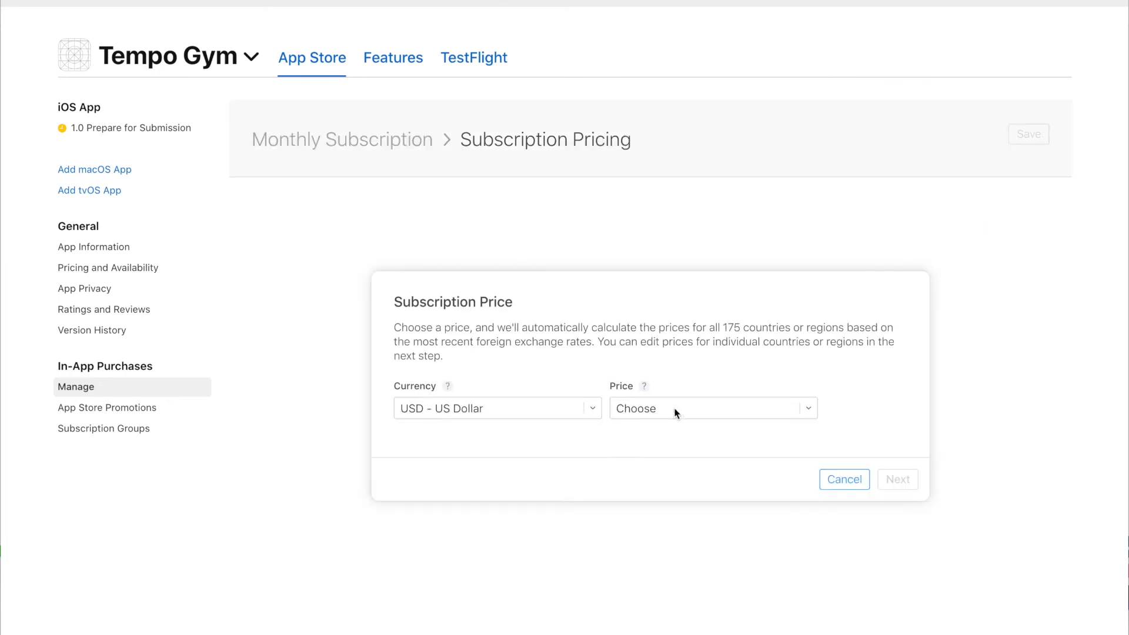
click(808, 411)
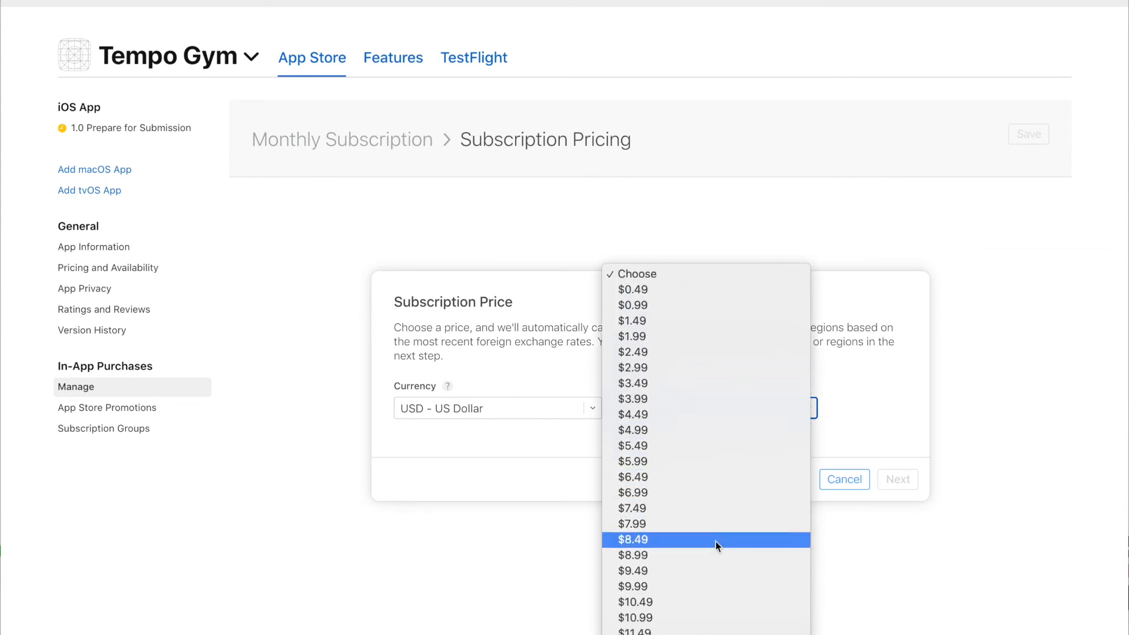
click(714, 556)
click(898, 484)
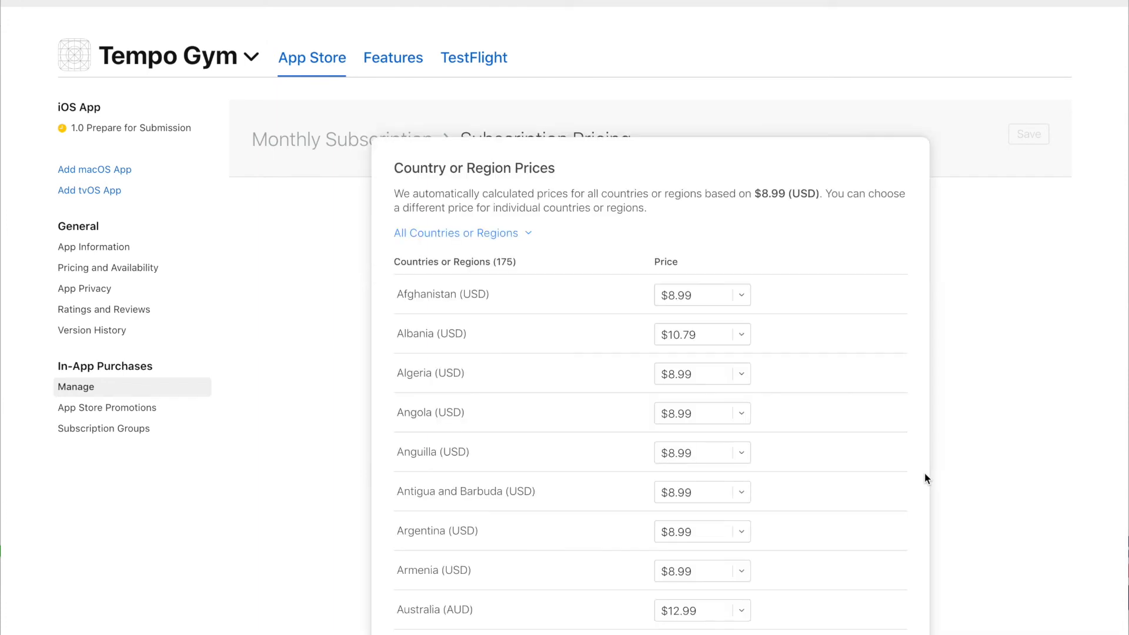
scroll(863, 386, down, 20)
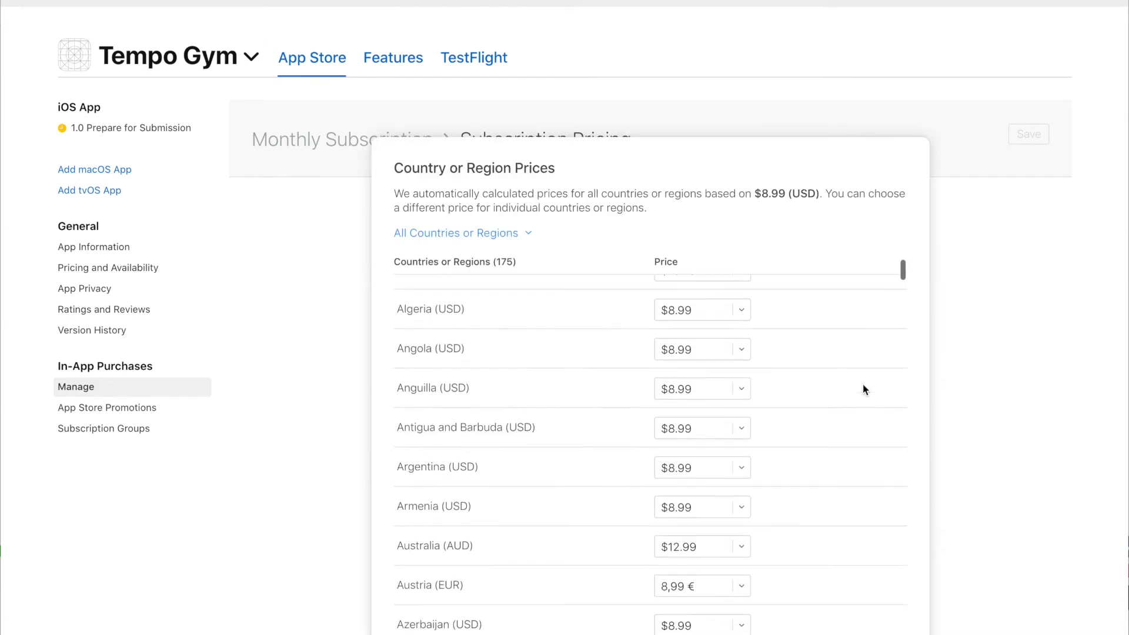
scroll(871, 386, down, 10)
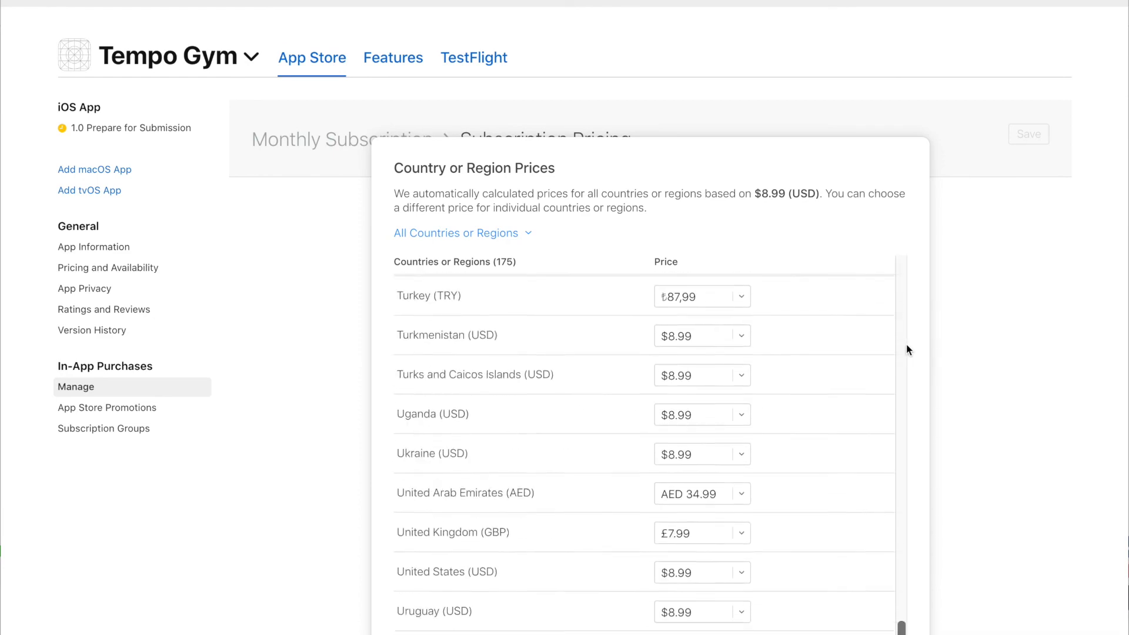
click(903, 619)
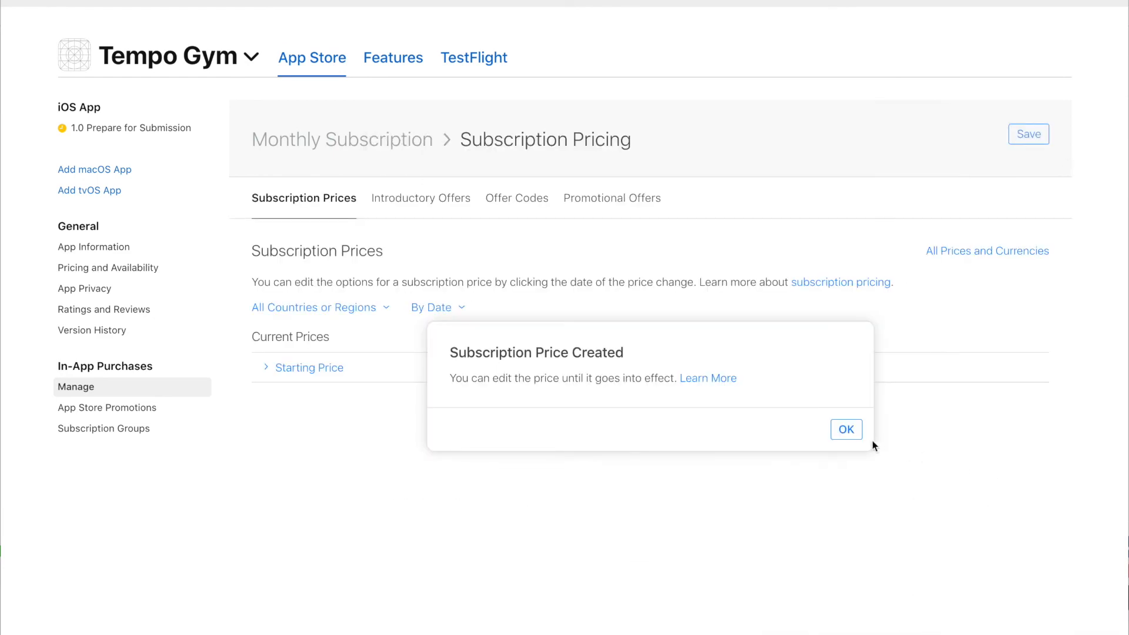
click(847, 430)
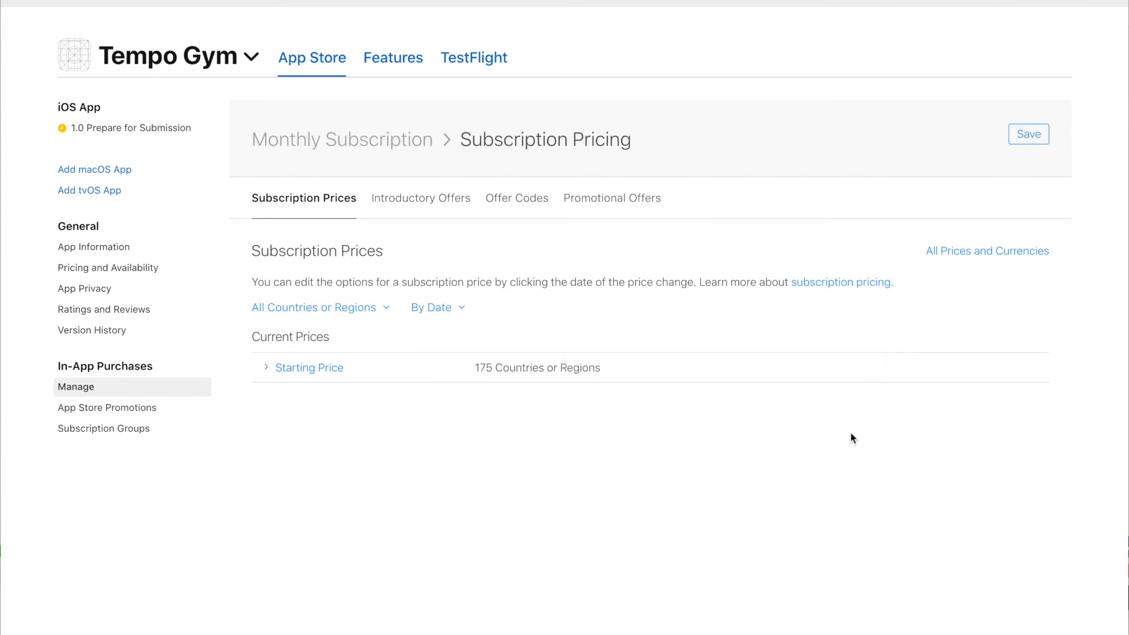
click(1036, 139)
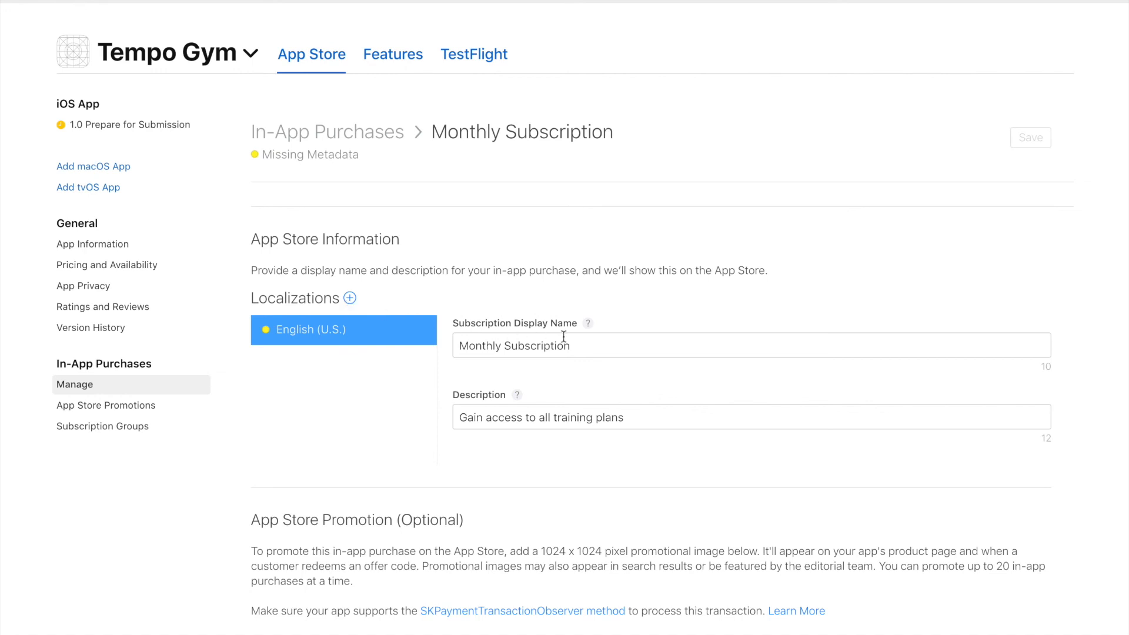
Check the English display name and description, then follow the 'Add localizations' banner to the group.
click(606, 344)
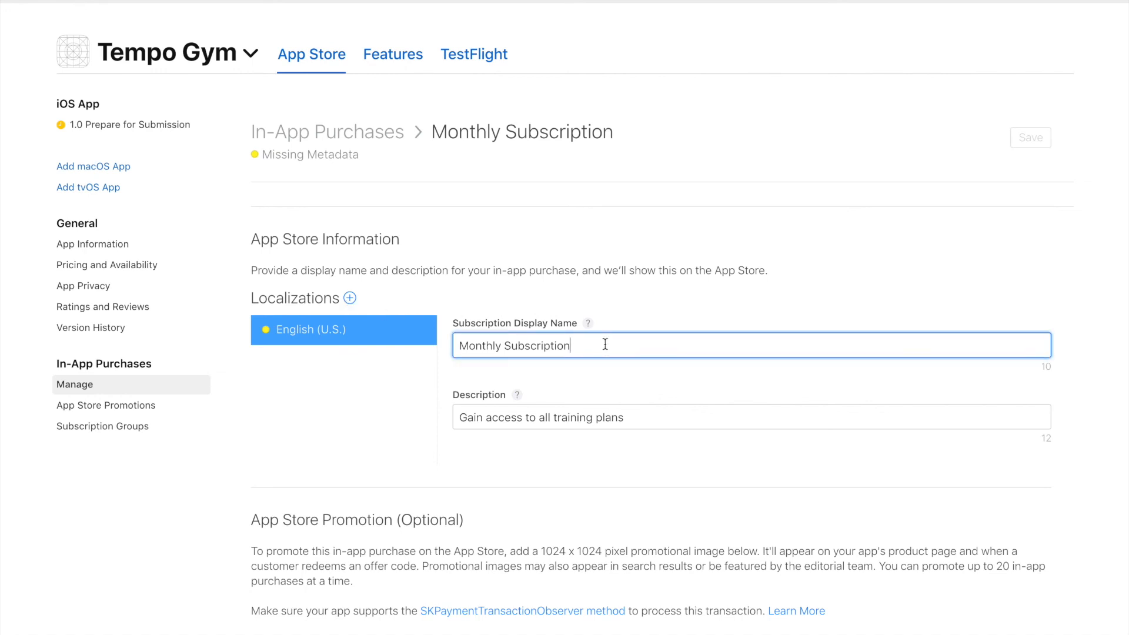
click(680, 421)
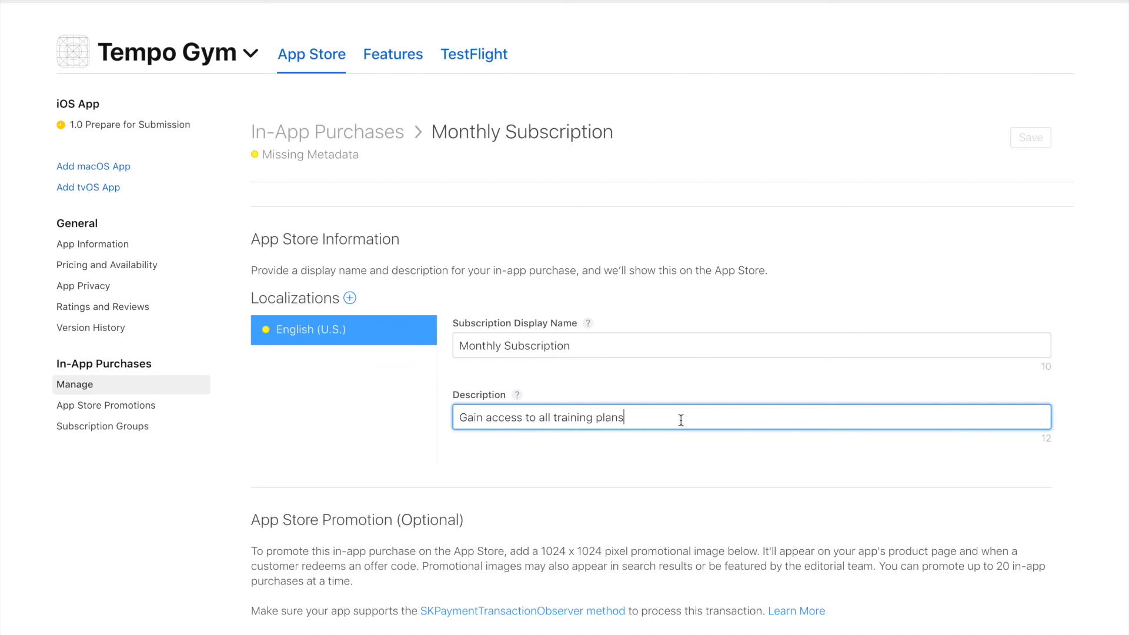
scroll(681, 415, up, 3)
scroll(681, 415, up, 6)
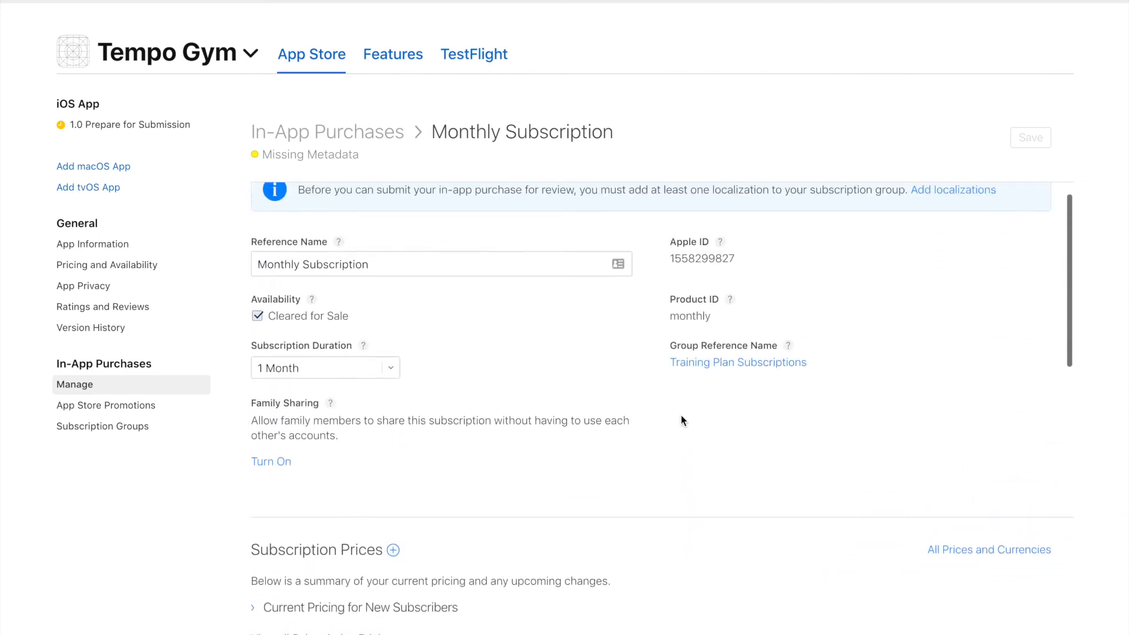
drag(301, 220, 602, 224)
click(591, 227)
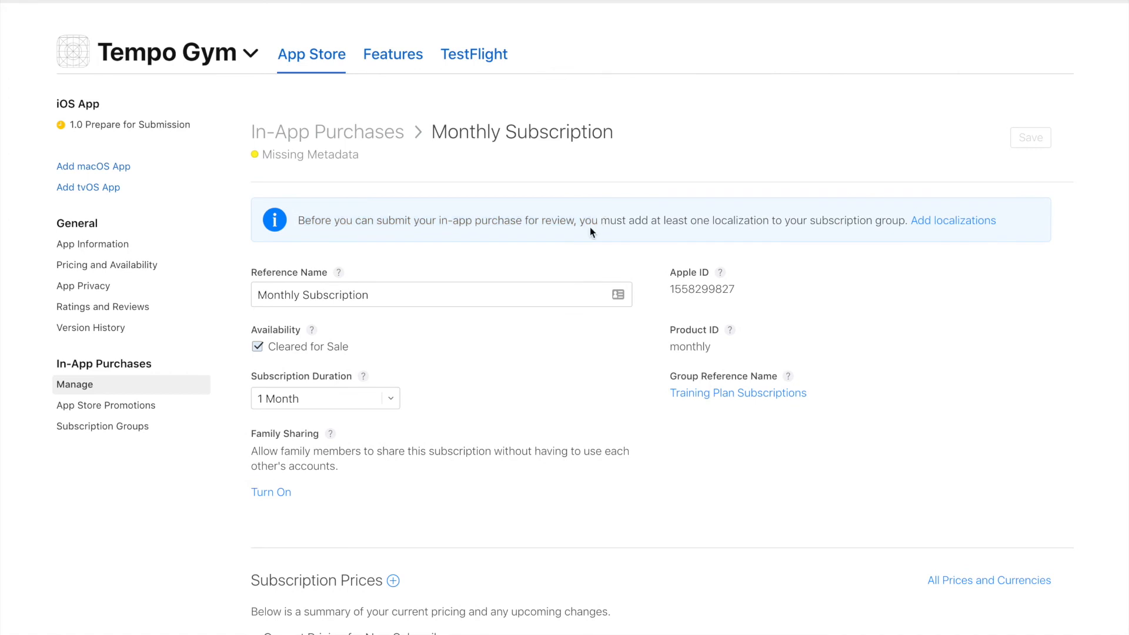
click(964, 223)
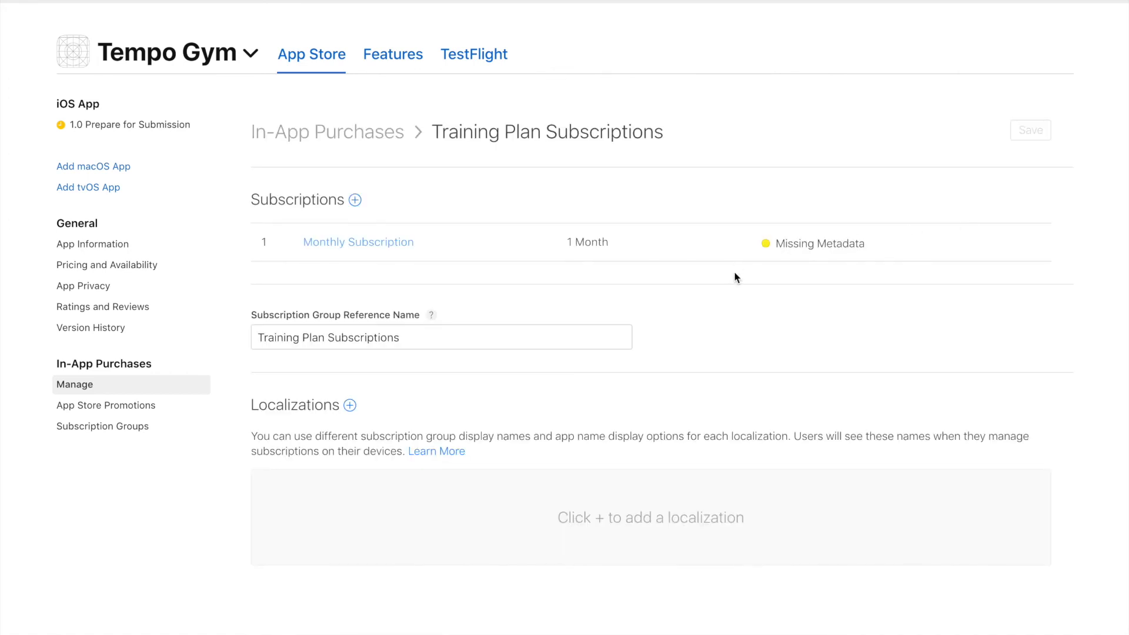
Add an English (U.S.) group localization with display name 'Training Plan Subscriptions' and save it.
click(350, 407)
scroll(358, 472, down, 2)
scroll(357, 472, down, 1)
click(338, 560)
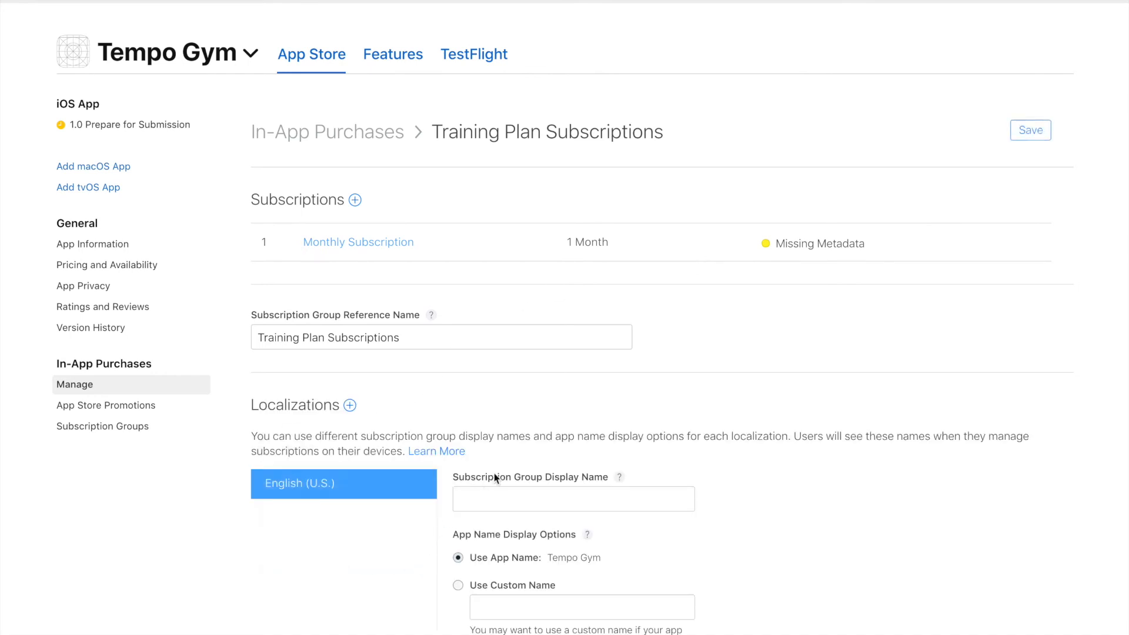
scroll(496, 471, down, 1)
click(513, 465)
text(Tr)
key(BackSpace)
text(raining Plan Subscriptions)
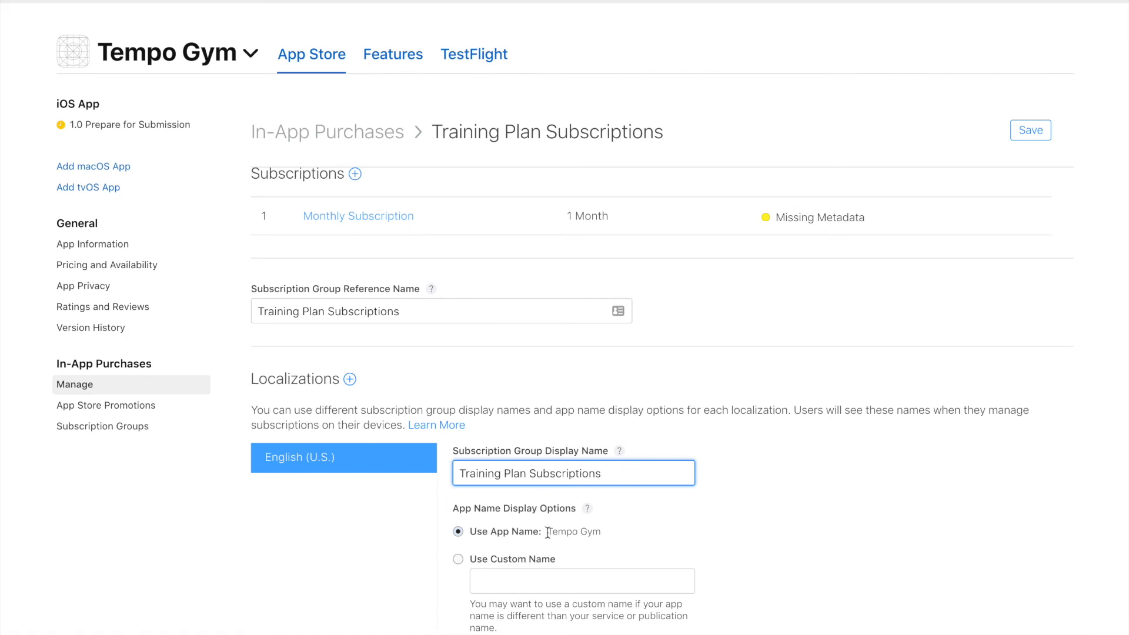
scroll(548, 530, down, 3)
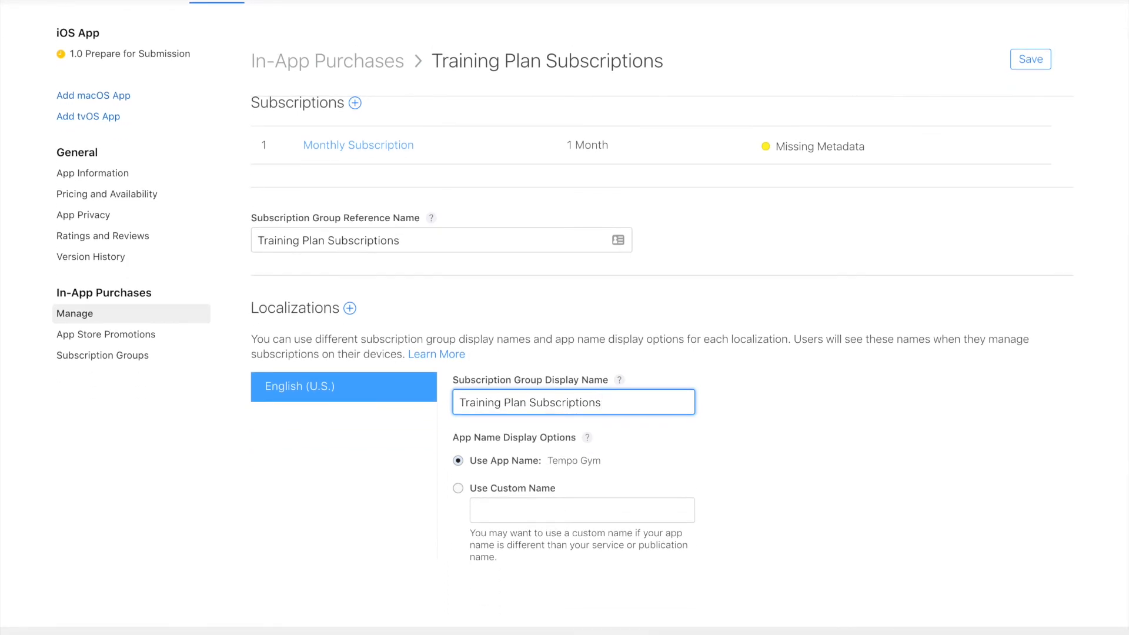
click(1030, 59)
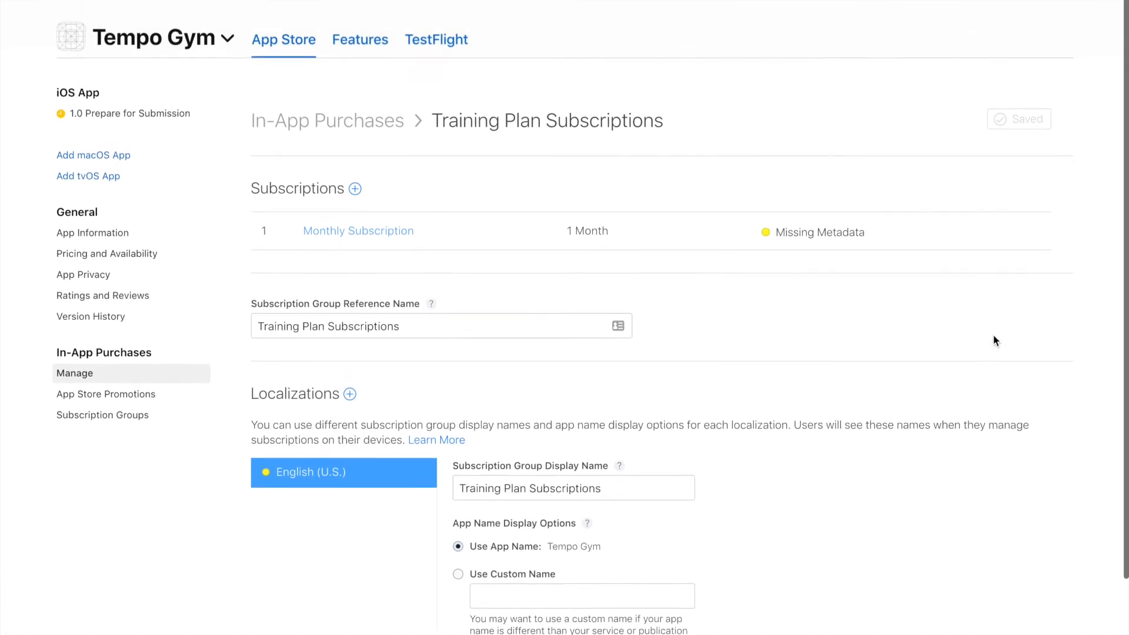
Open Monthly Subscription and review the help for the review screenshot and review notes fields.
click(395, 246)
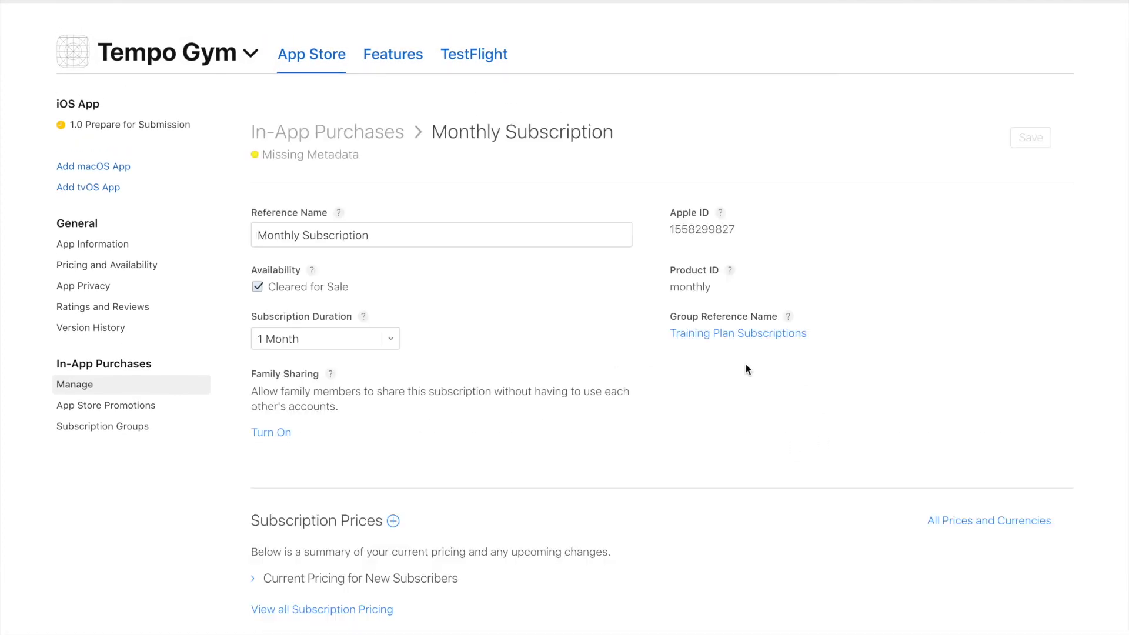
scroll(746, 369, down, 10)
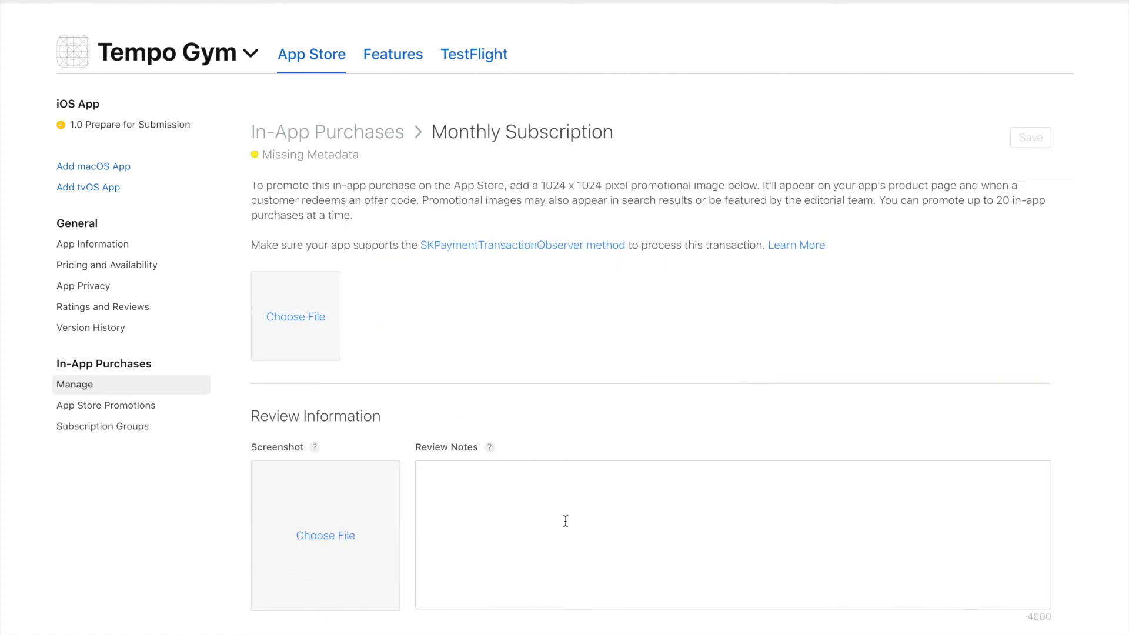
mouse_move(316, 452)
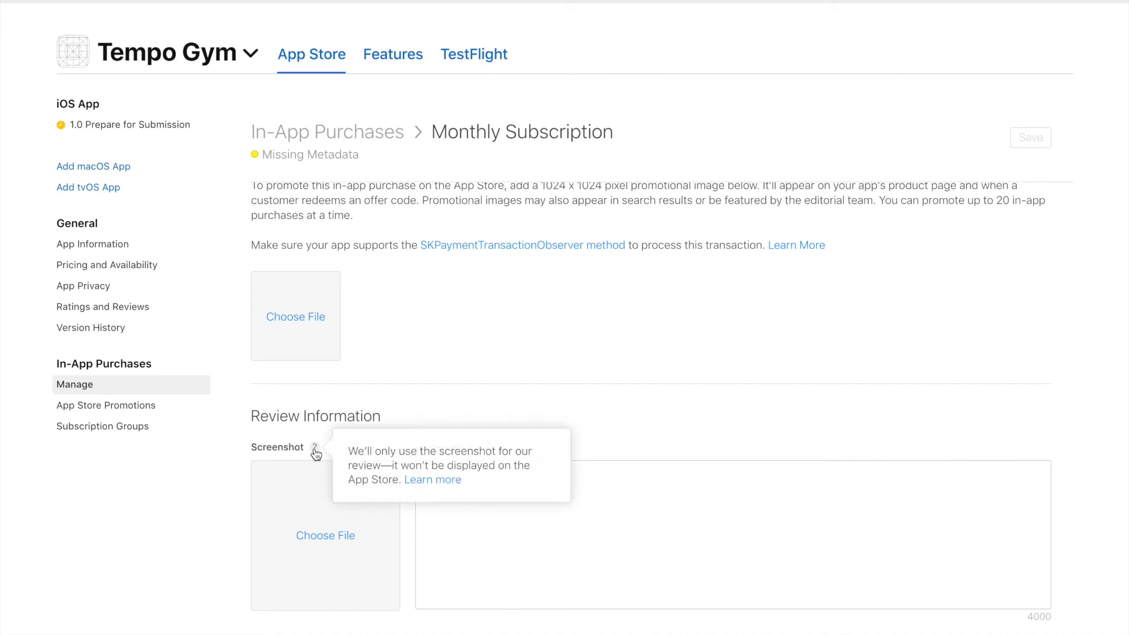
mouse_move(491, 451)
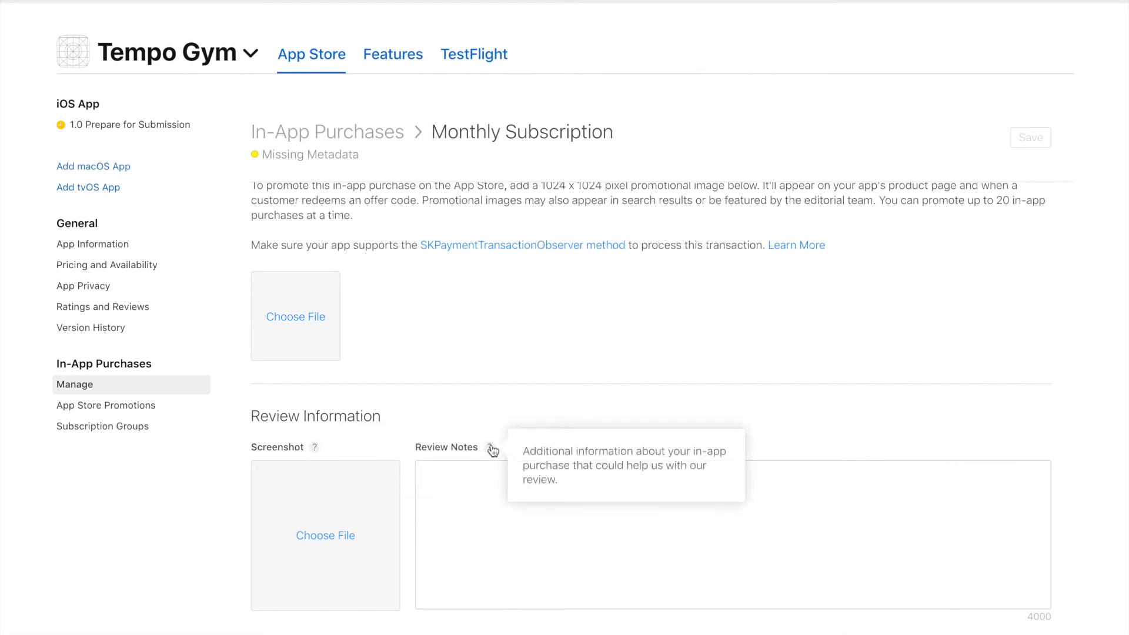
scroll(520, 465, up, 3)
scroll(520, 465, up, 6)
scroll(522, 470, down, 8)
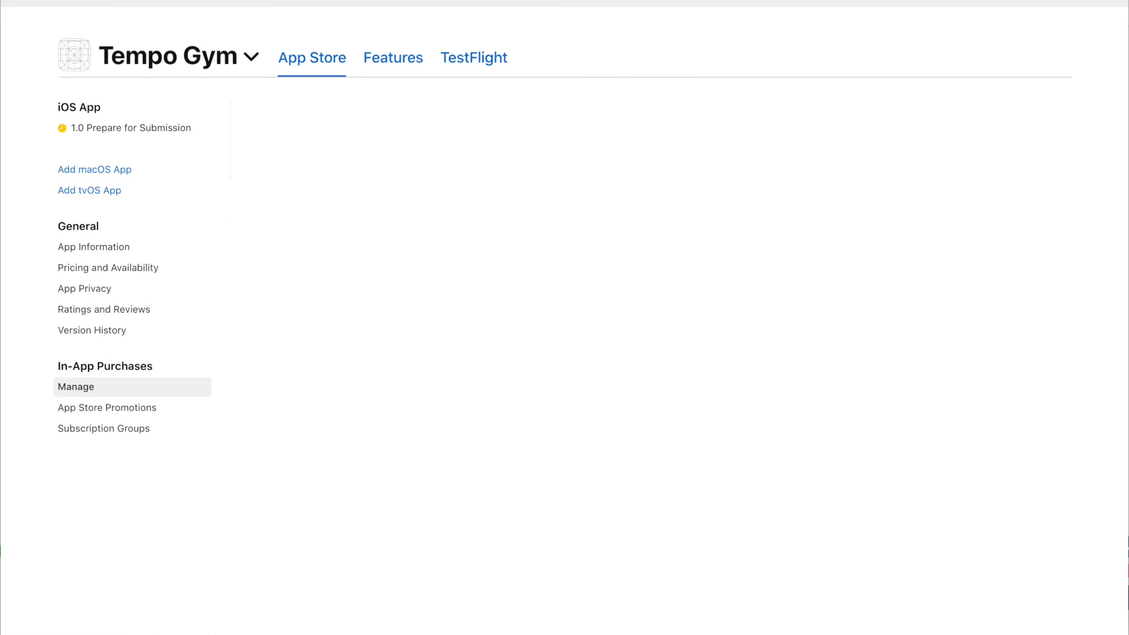
Generate Tempo Gym's app-specific shared secret and copy its value.
click(87, 409)
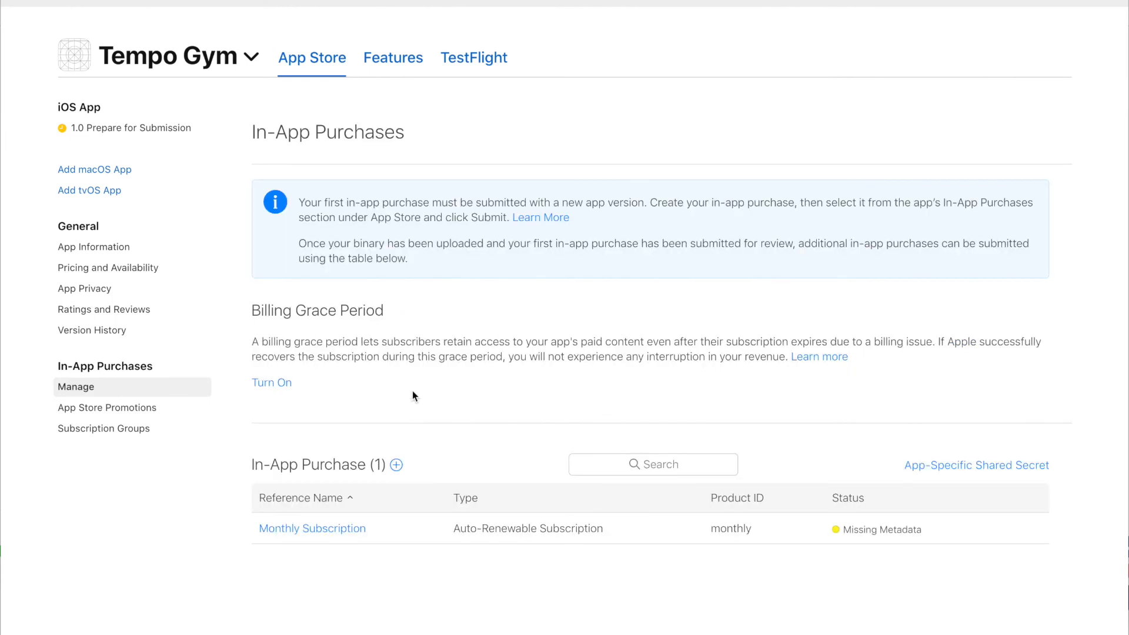
scroll(453, 380, down, 3)
scroll(453, 384, up, 1)
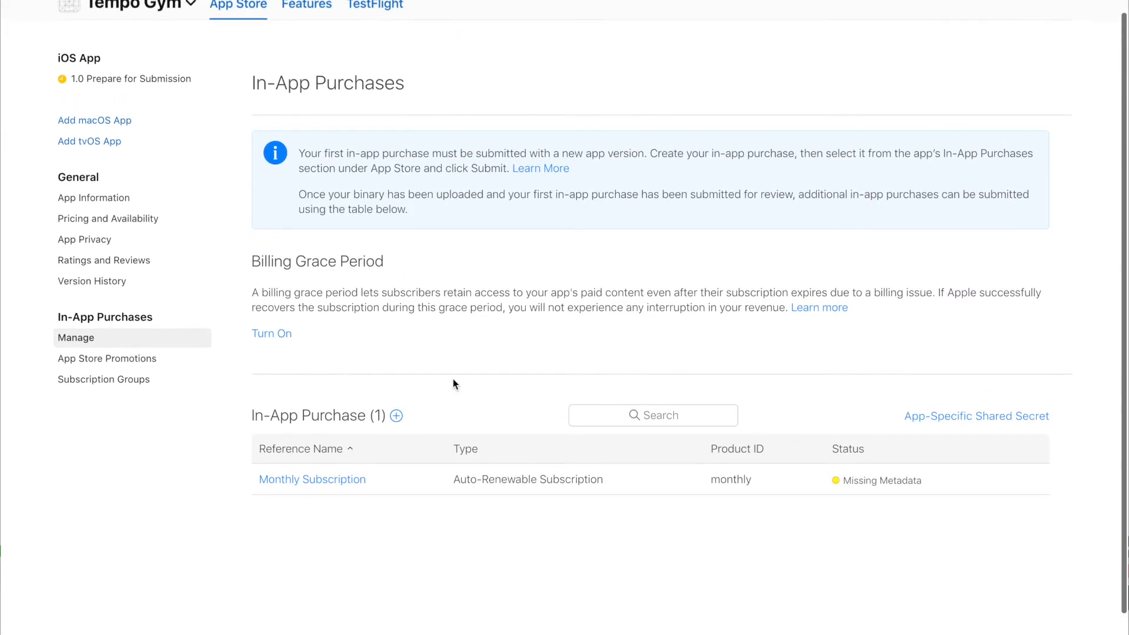
click(1011, 418)
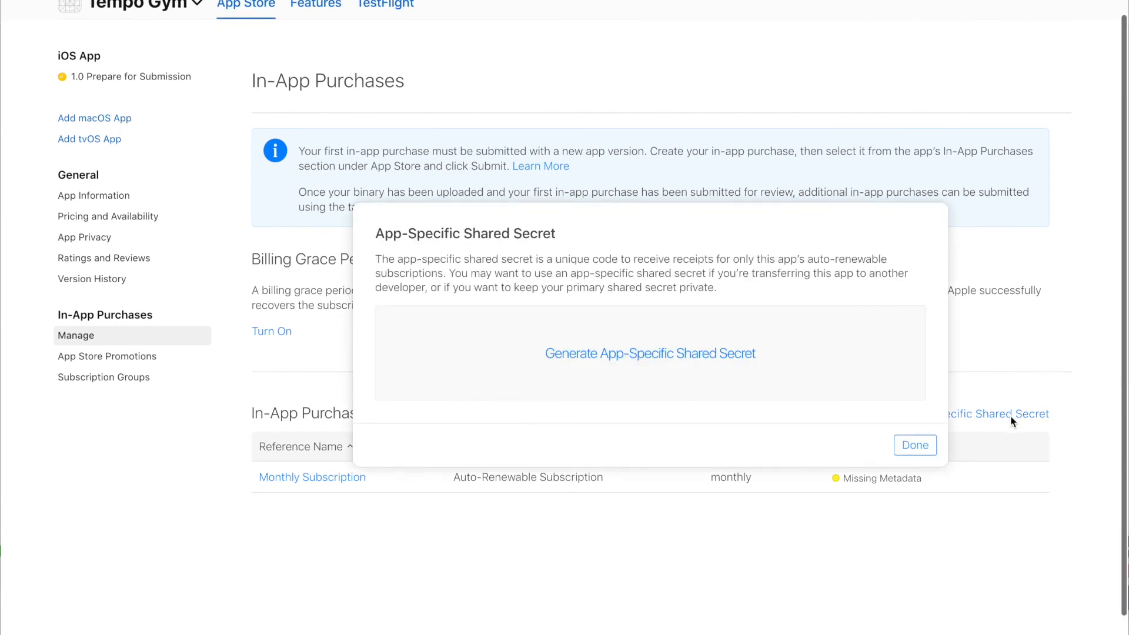
click(691, 356)
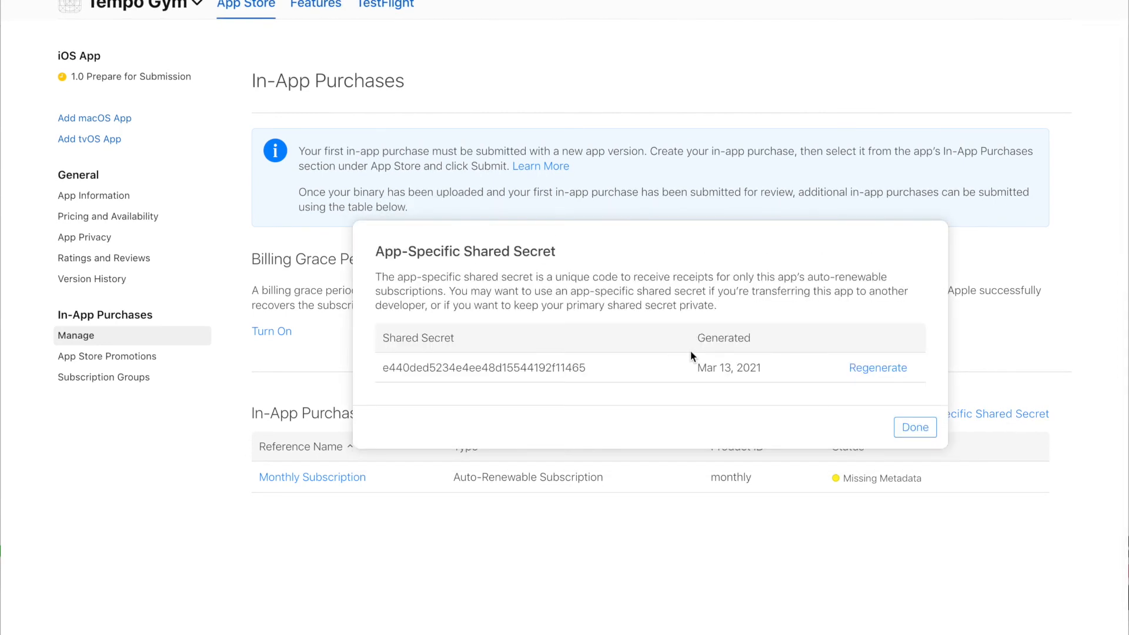
double_click(563, 365)
key(super+c)
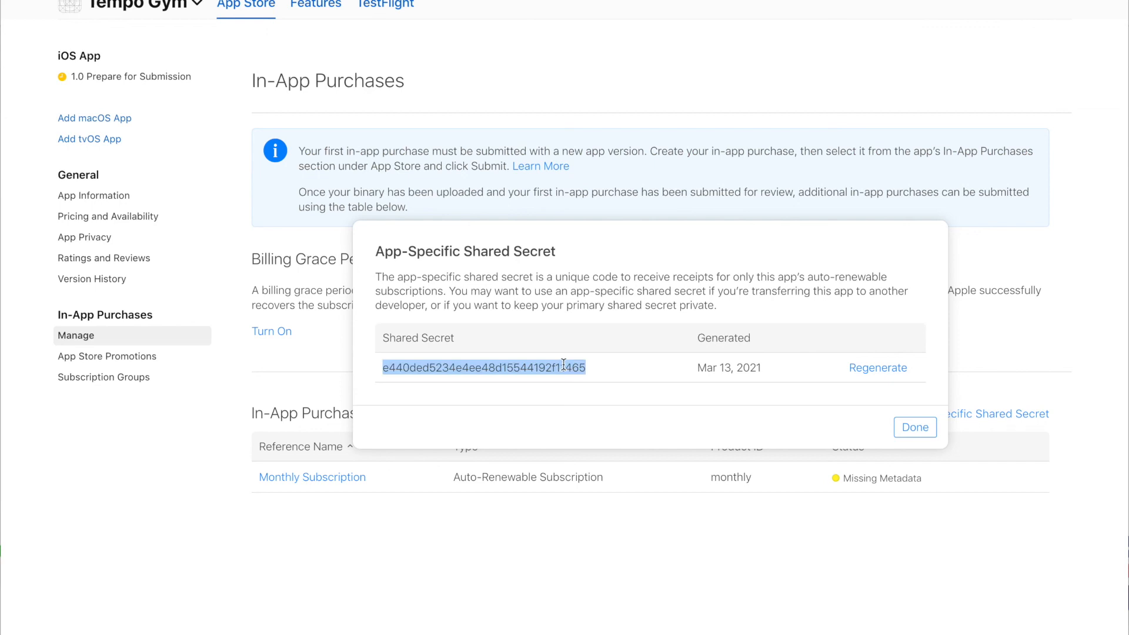
key(super+Tab)
Paste the shared secret into TempoKit's Apple App Specific Shared Secret field, then return to App Store Connect.
click(564, 365)
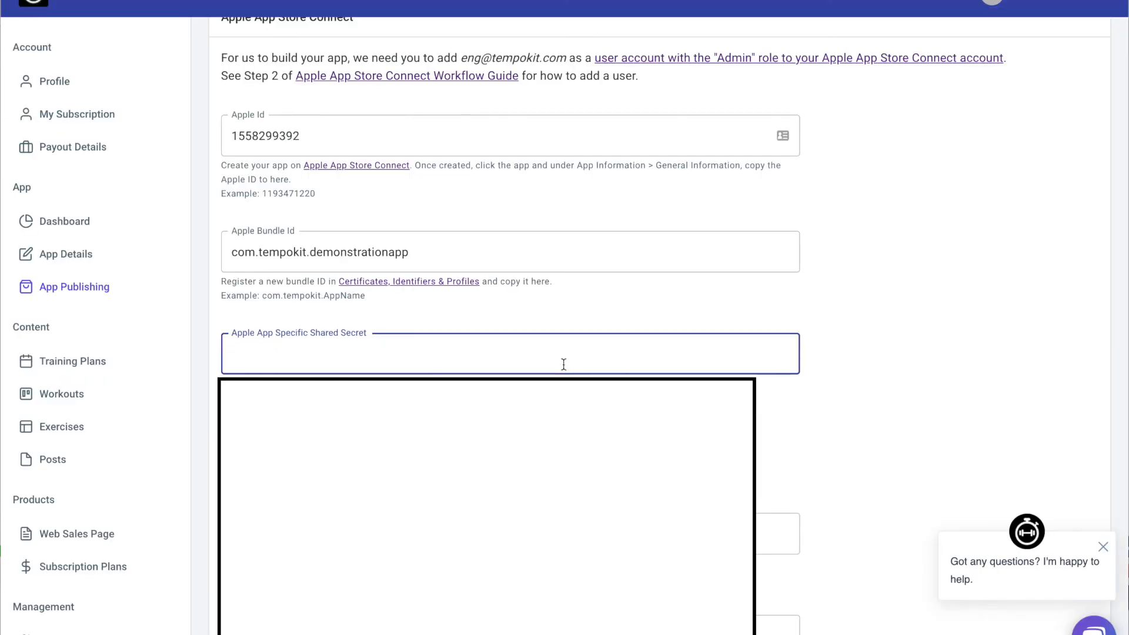
key(super+v)
click(888, 333)
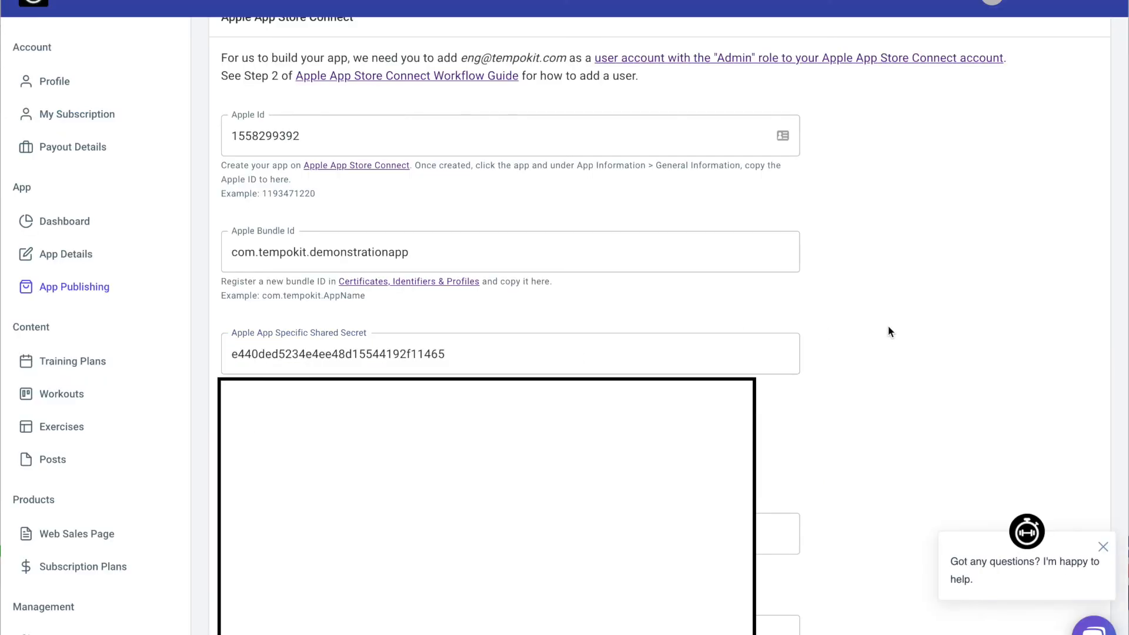
key(super+Tab)
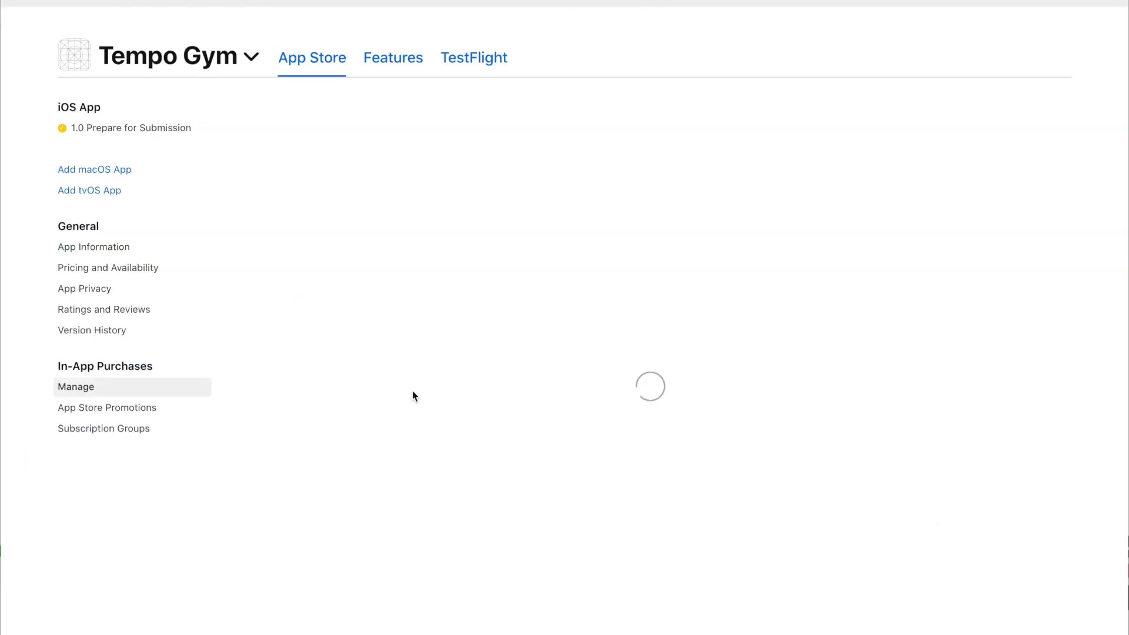
scroll(452, 379, down, 2)
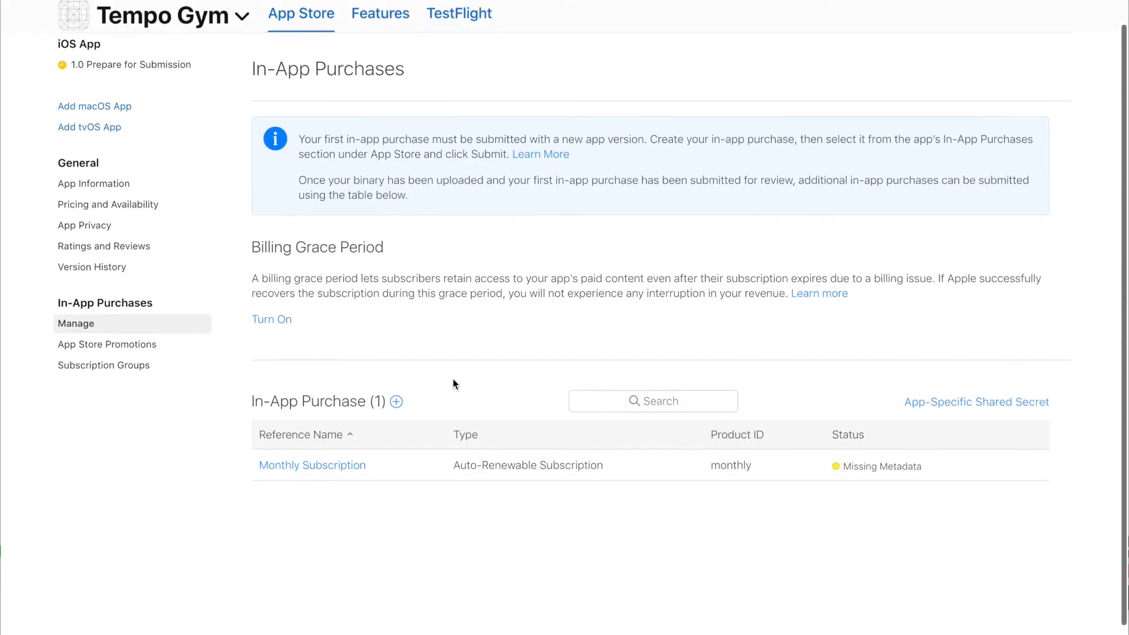
scroll(453, 383, up, 1)
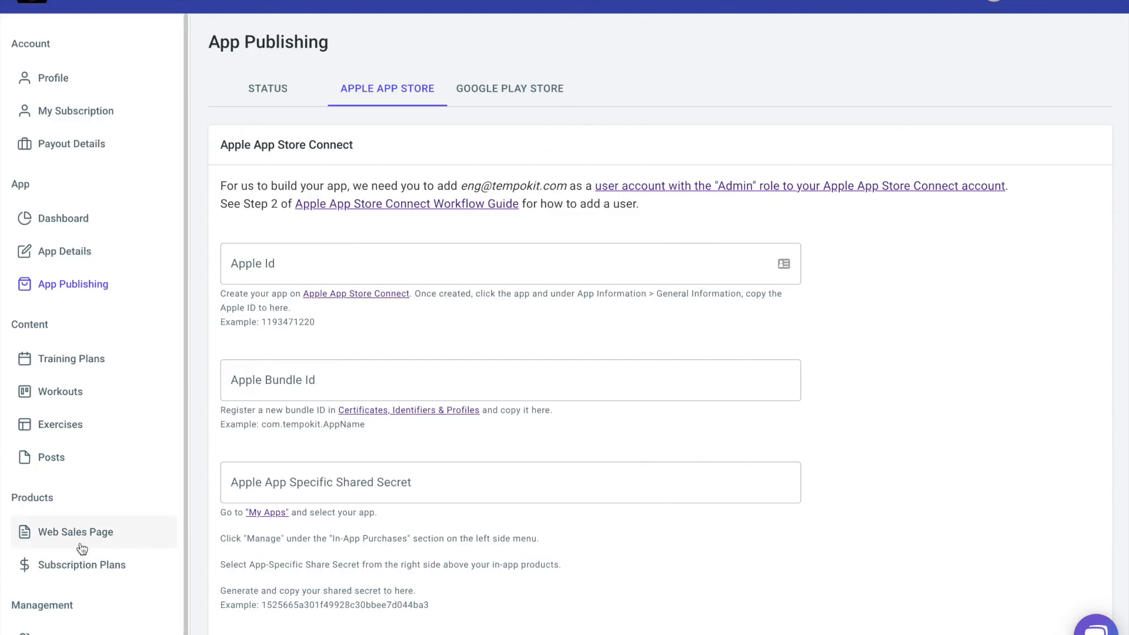
On TempoKit's Subscription Plans page, enter 'monthly' as the Apple Monthly Subscription Product ID.
click(79, 568)
click(316, 240)
text(monthly)
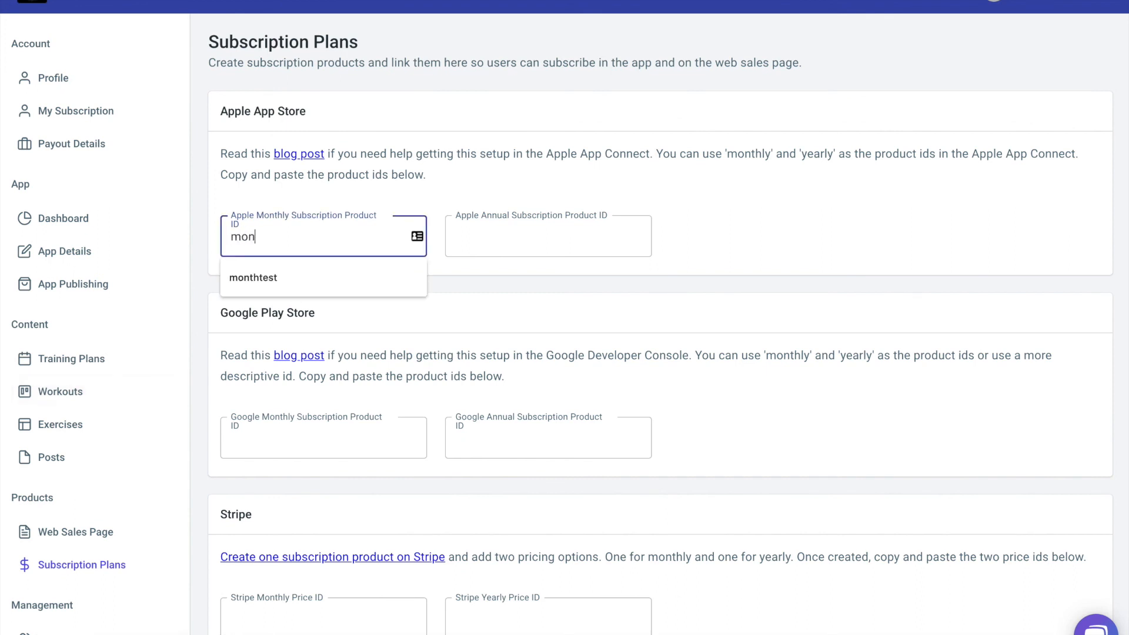